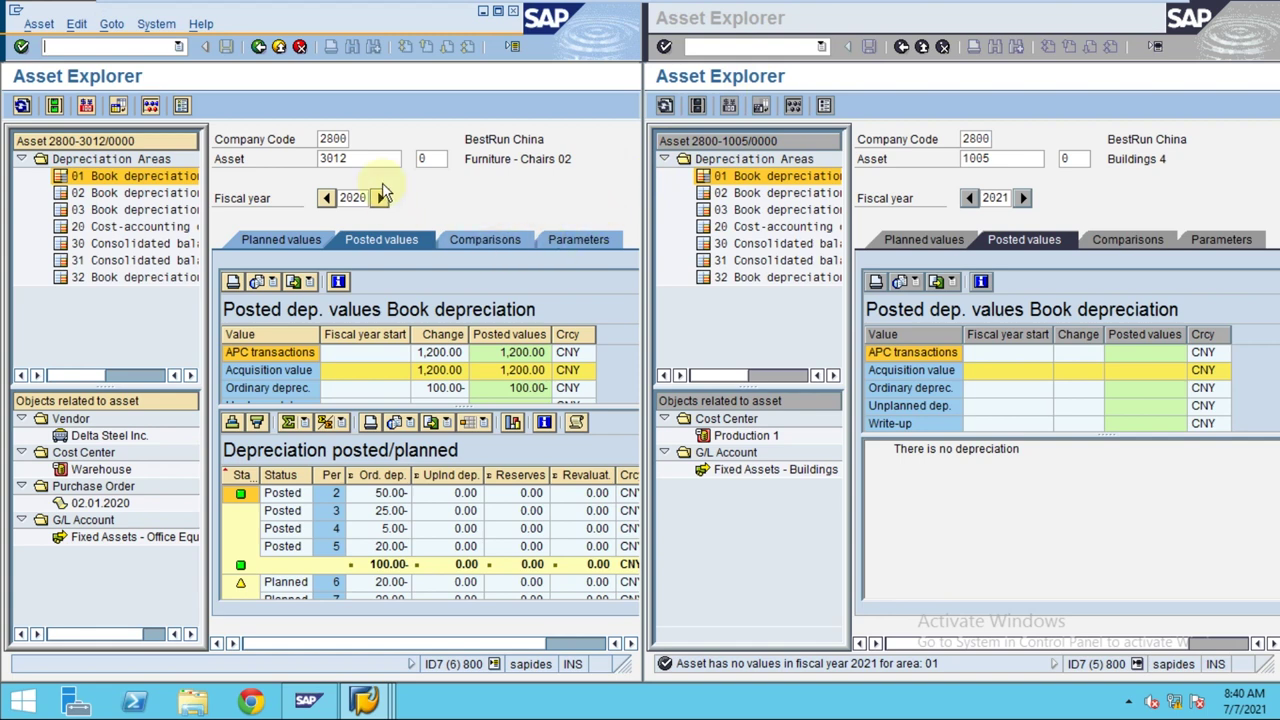
Open asset 3012's master data and select its class description Fixture and fitting.
click(351, 156)
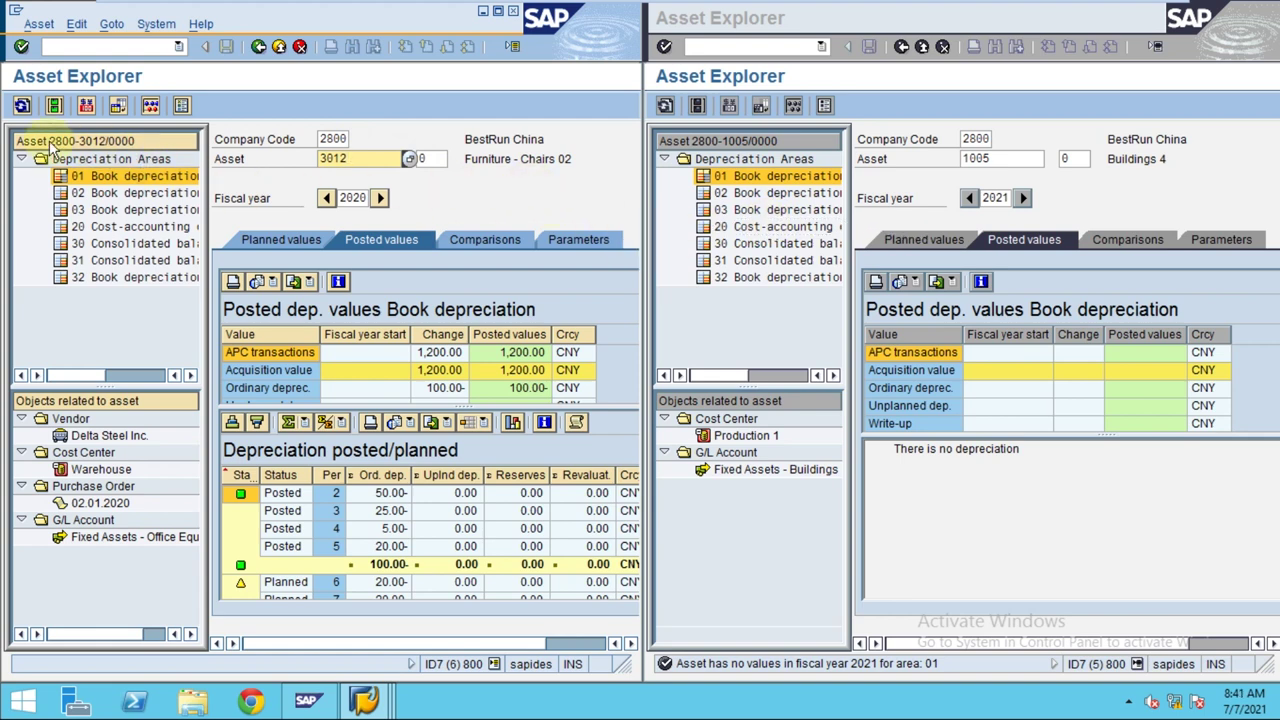
click(55, 106)
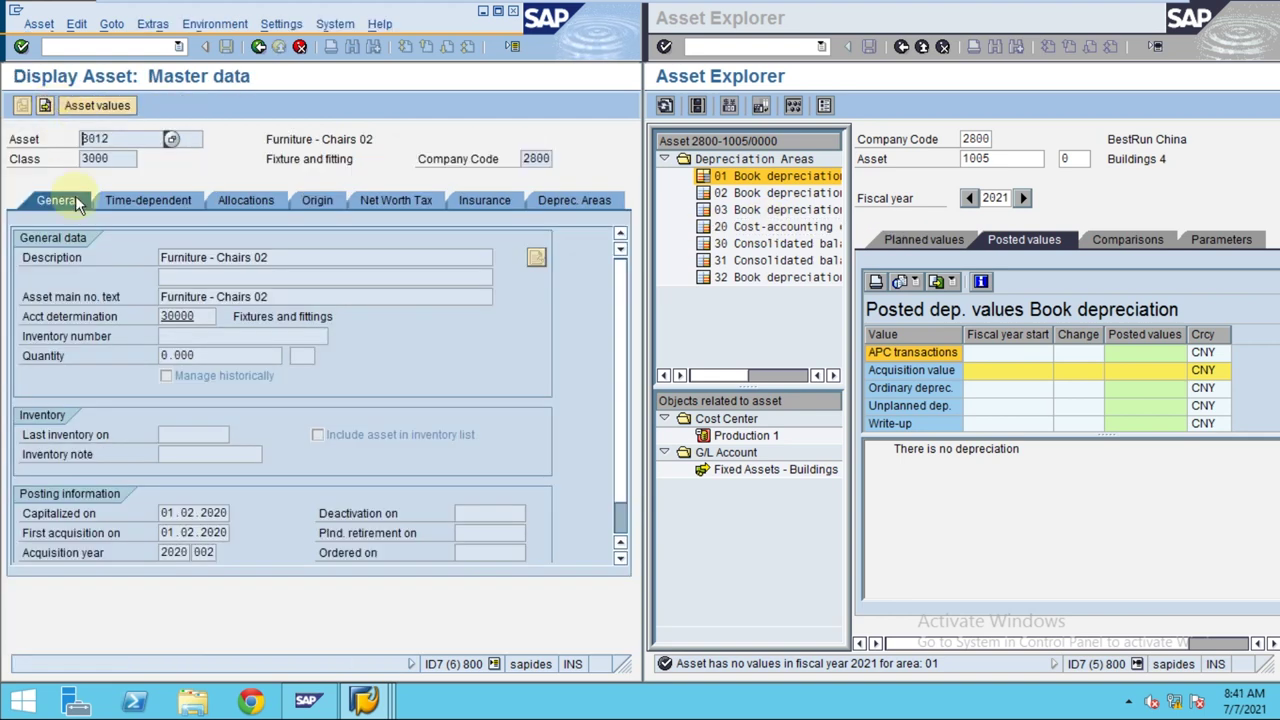
click(108, 158)
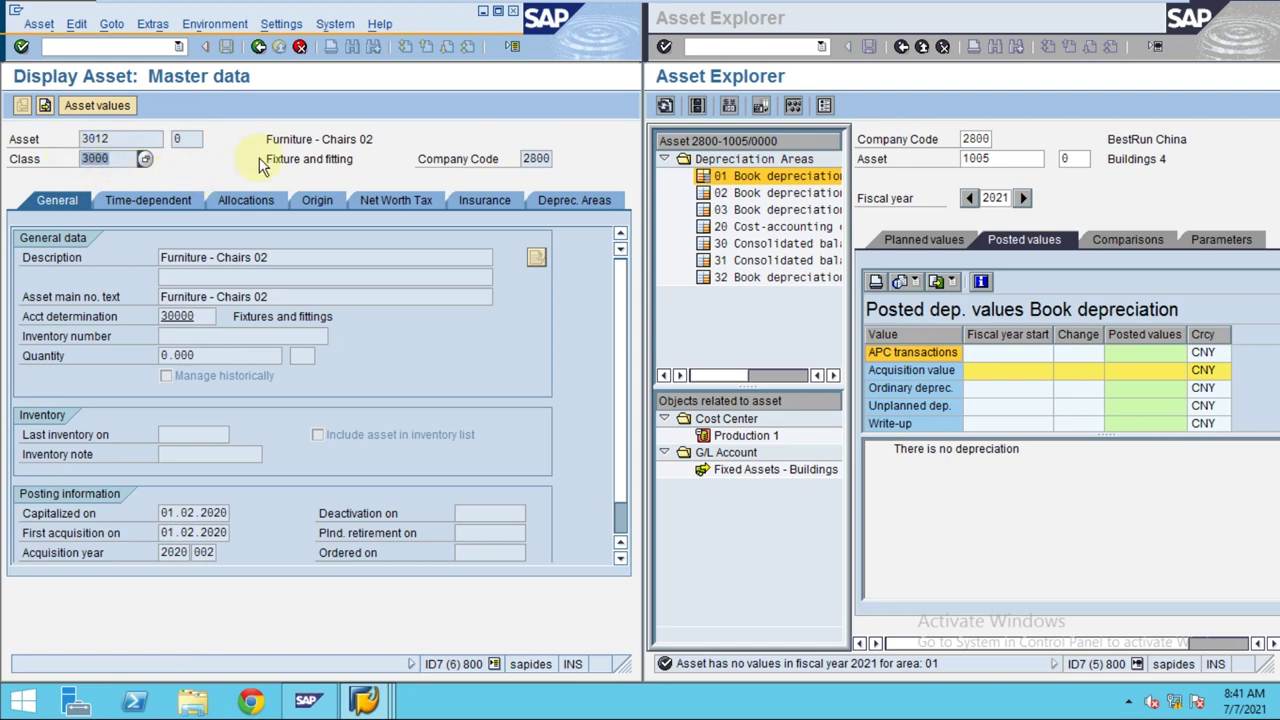
drag(266, 158, 365, 158)
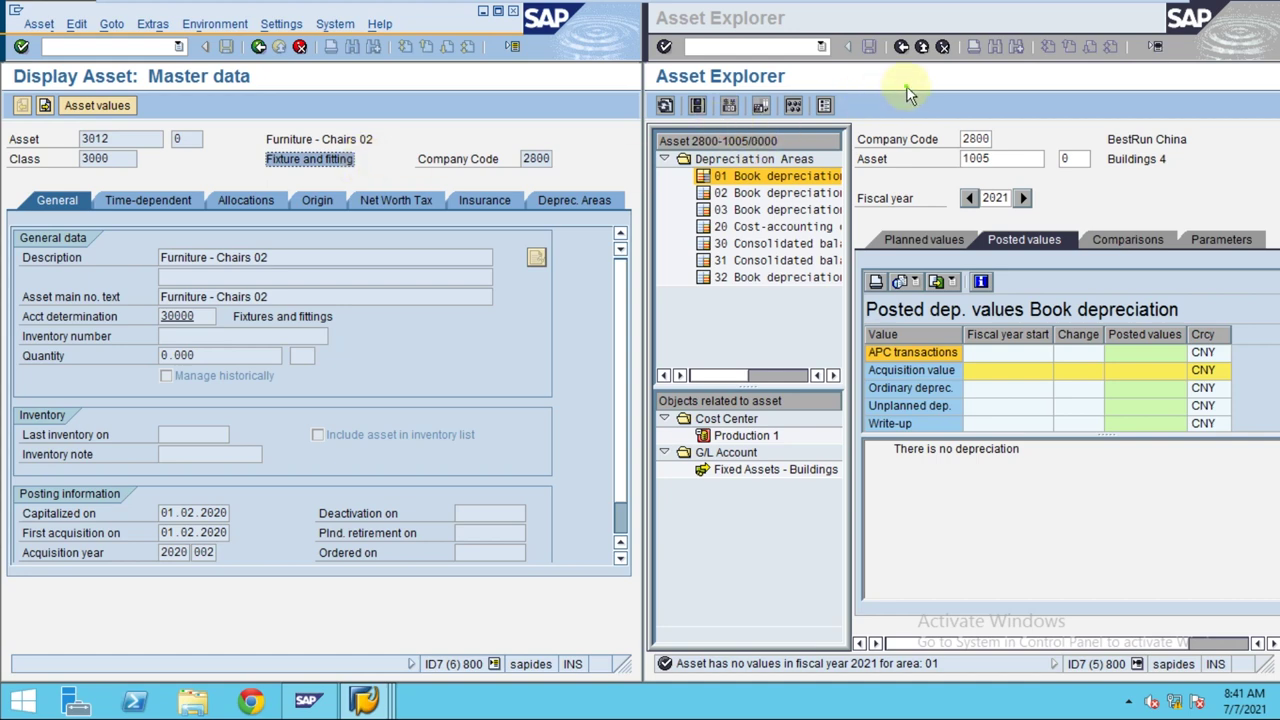
Open asset 1005's master data beside it and select its class description Buildings.
click(965, 139)
double_click(965, 139)
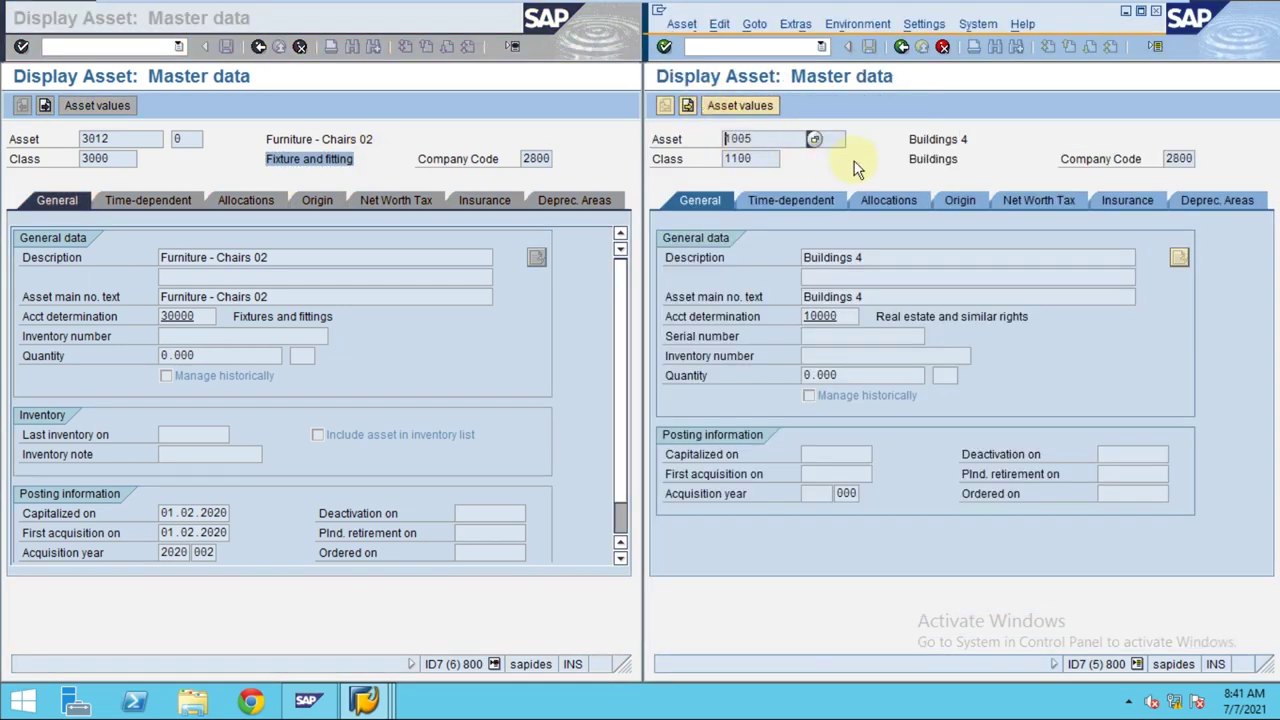
click(269, 159)
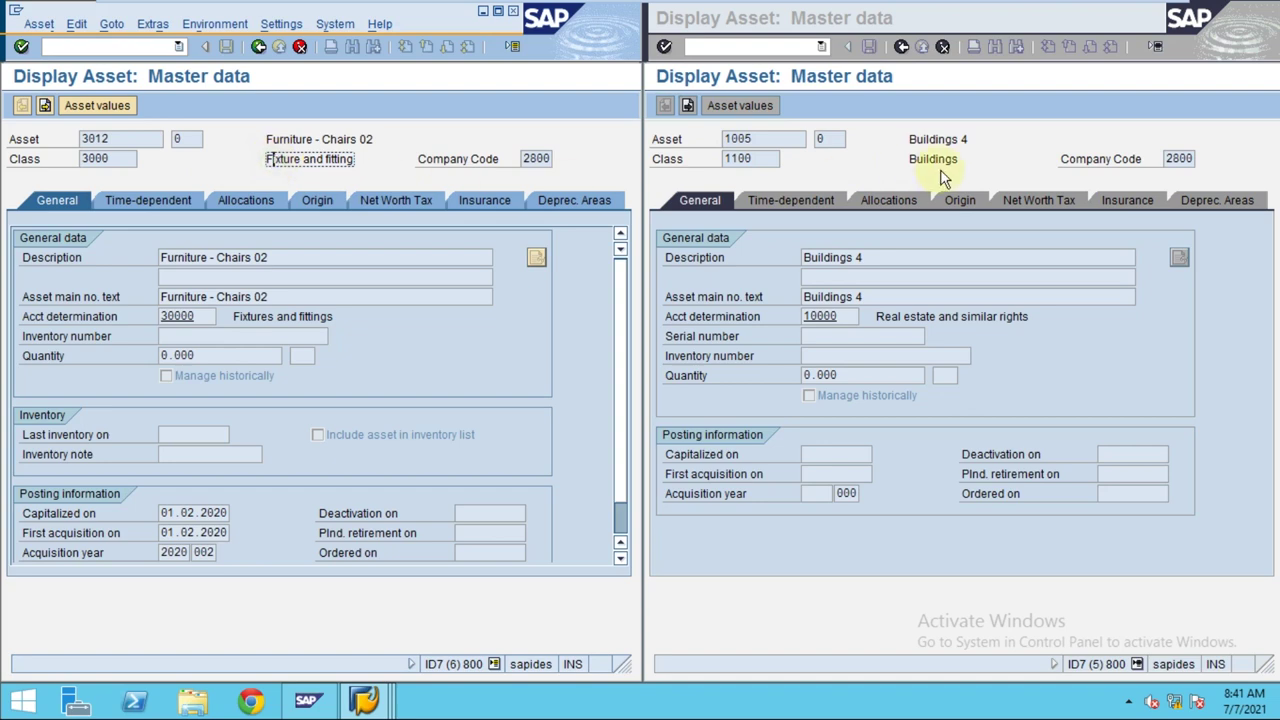
drag(910, 160, 965, 158)
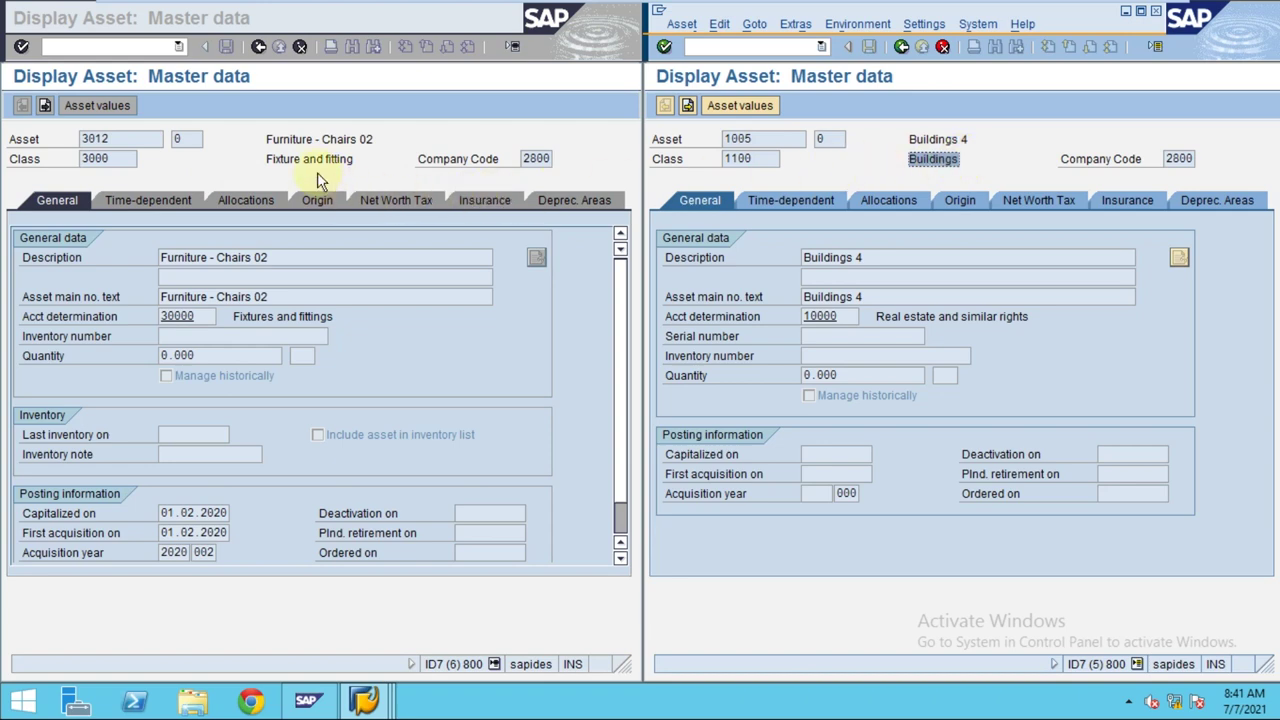
click(112, 148)
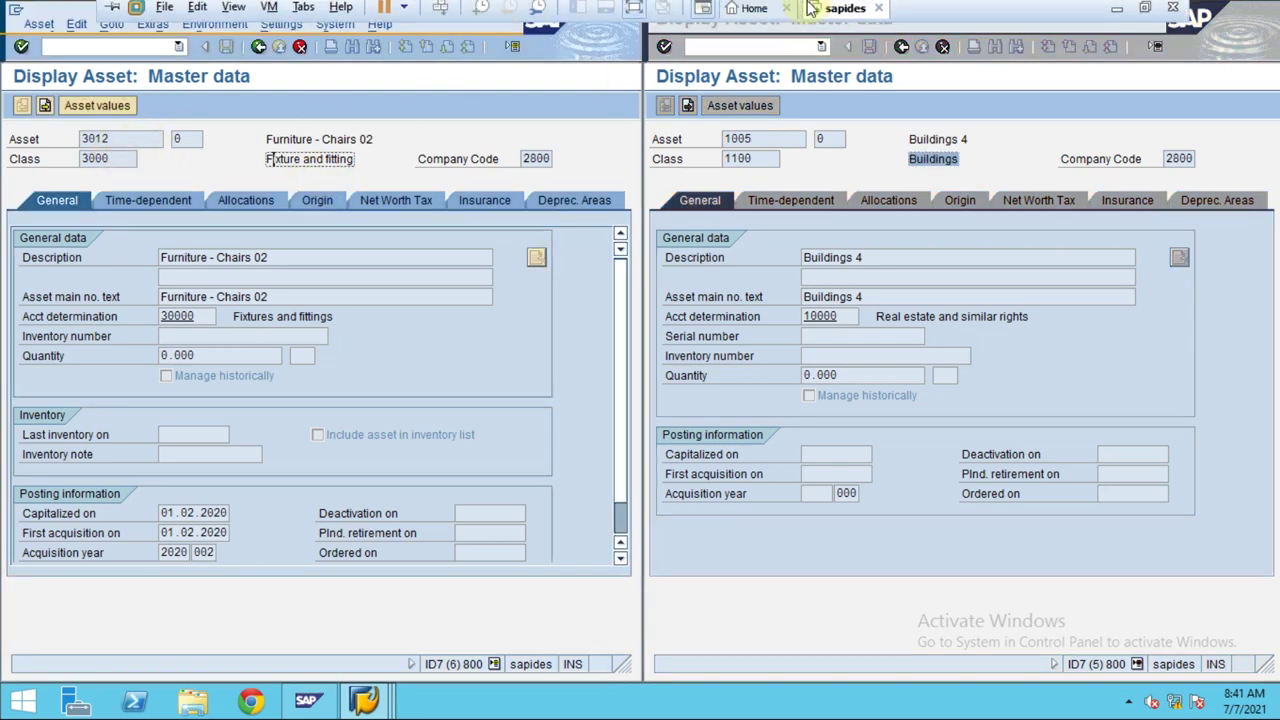
click(812, 12)
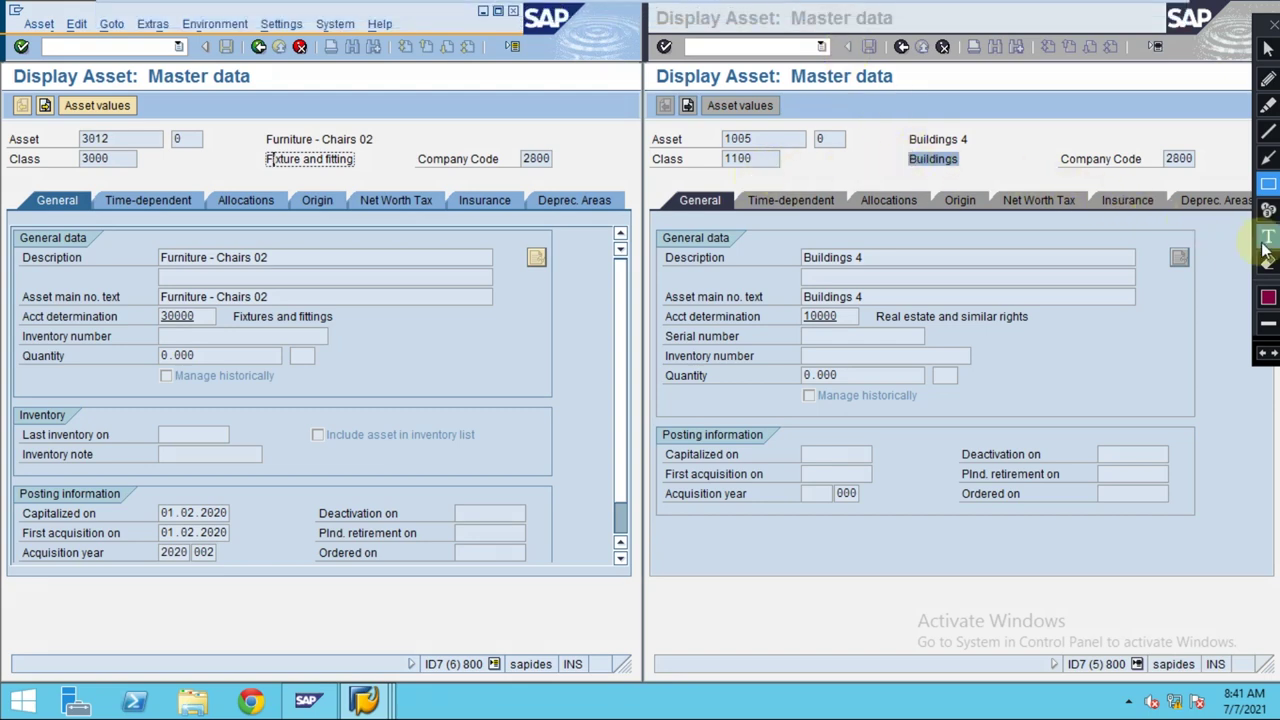
click(1268, 105)
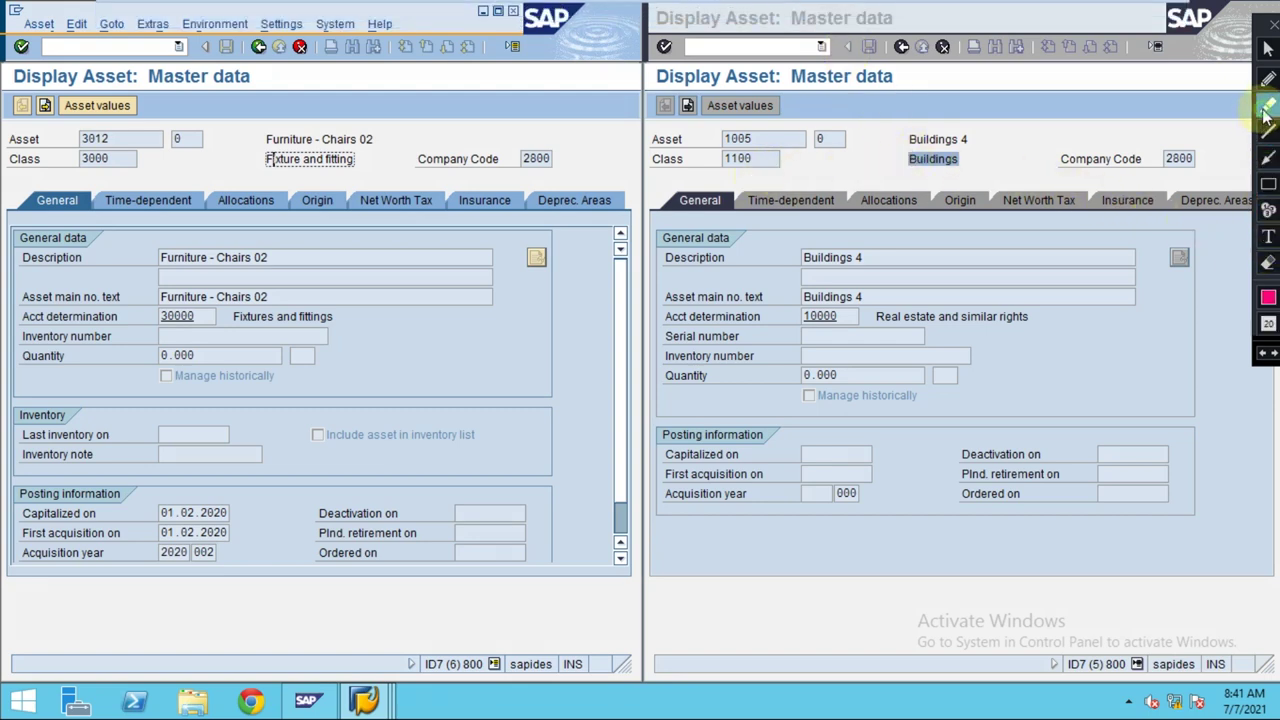
click(800, 150)
mouse_move(800, 150)
mouse_down()
mouse_move(732, 140)
mouse_move(748, 152)
mouse_move(735, 157)
mouse_move(750, 148)
mouse_up()
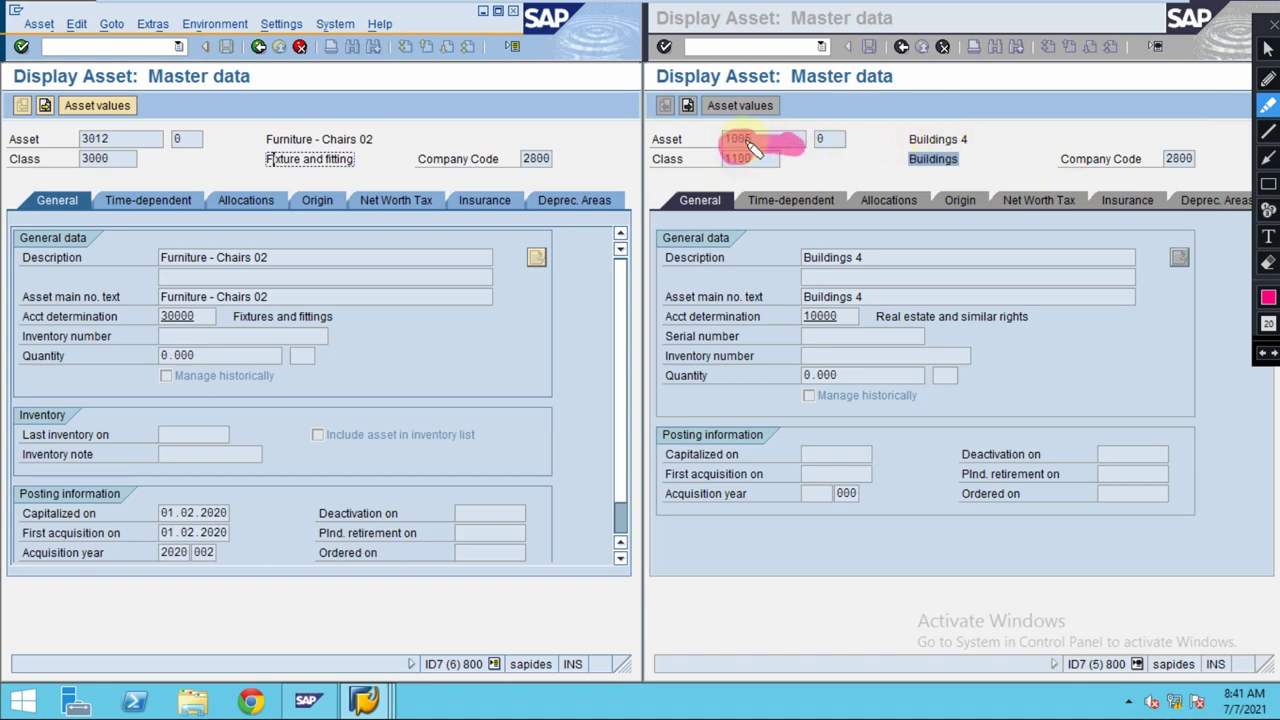
click(1268, 80)
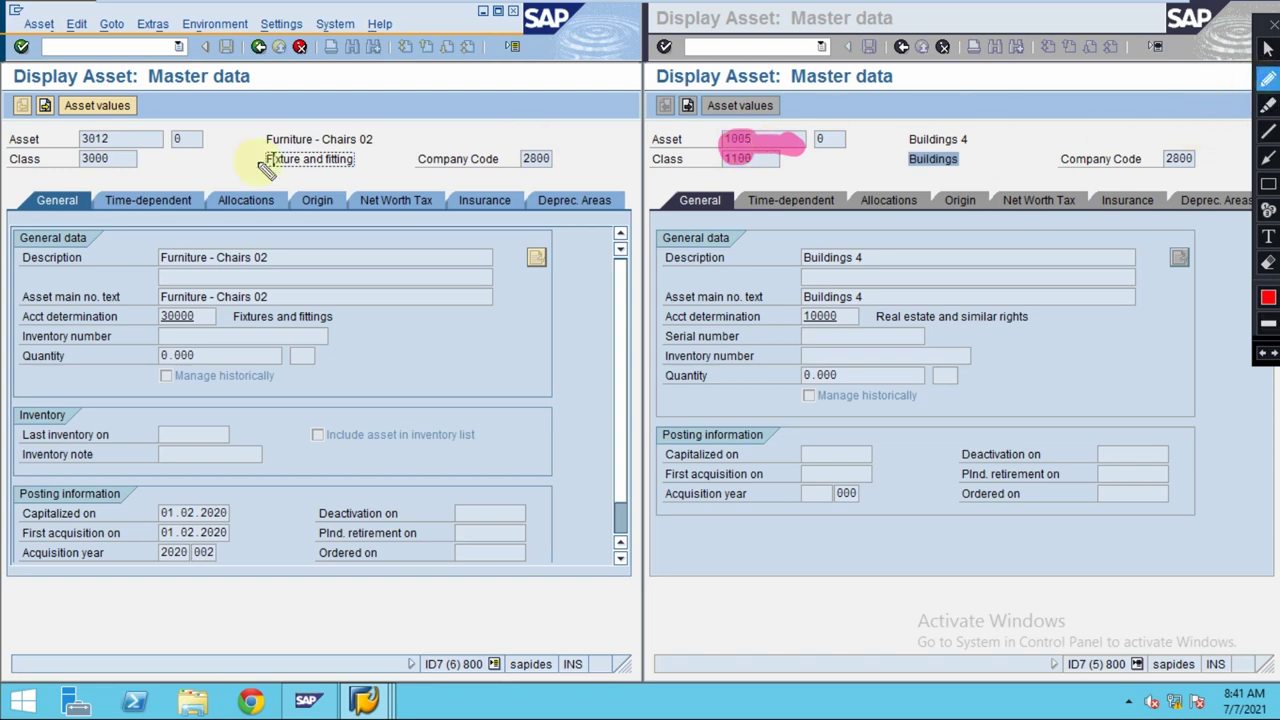
drag(140, 145, 90, 142)
mouse_move(108, 128)
mouse_down()
mouse_move(68, 145)
mouse_move(115, 185)
mouse_move(118, 138)
mouse_up()
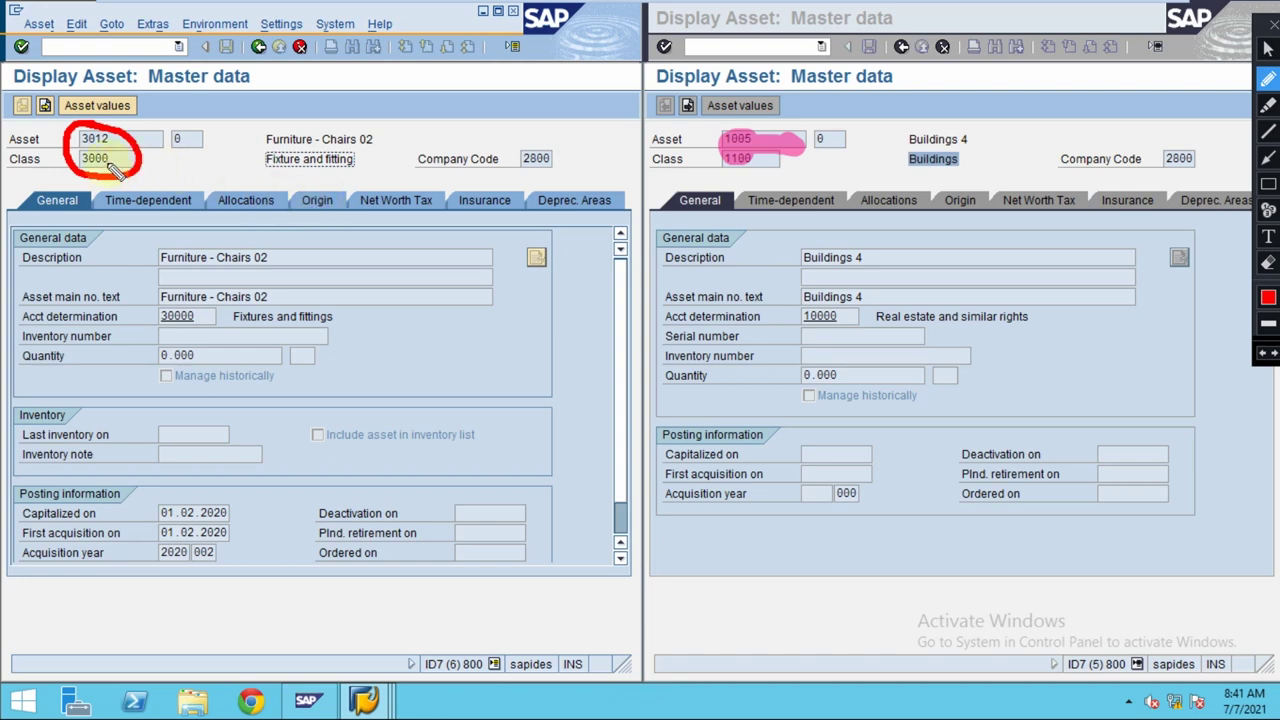
mouse_move(258, 170)
mouse_down()
mouse_move(310, 186)
mouse_move(360, 178)
mouse_move(360, 150)
mouse_move(262, 142)
mouse_move(255, 165)
mouse_up()
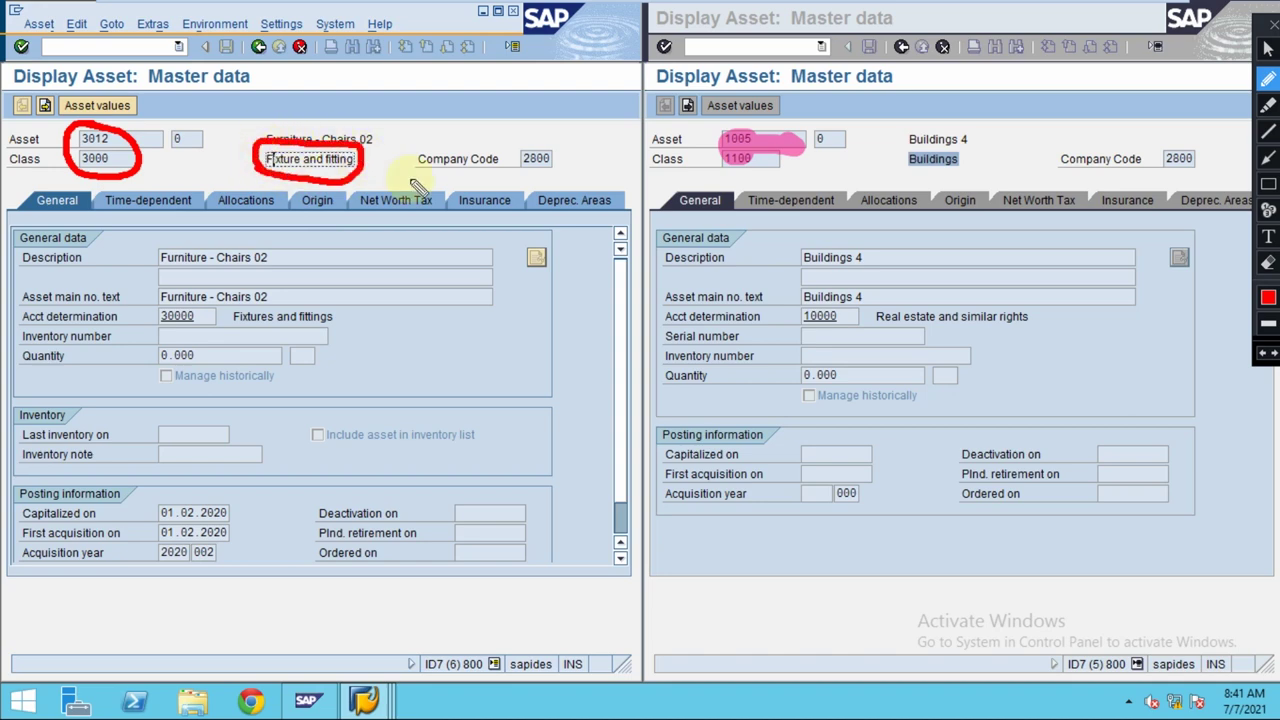
mouse_move(1000, 136)
mouse_down()
mouse_move(988, 126)
mouse_move(934, 168)
mouse_move(1012, 150)
mouse_move(995, 127)
mouse_up()
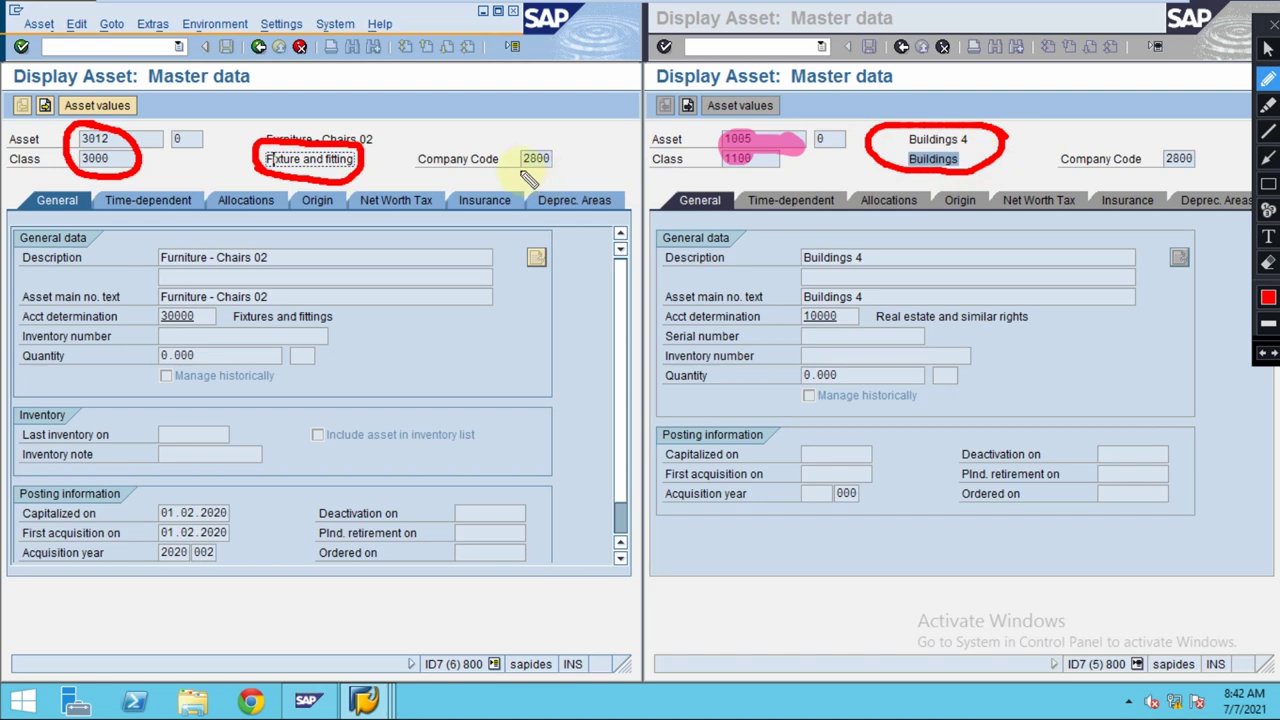
key(Escape)
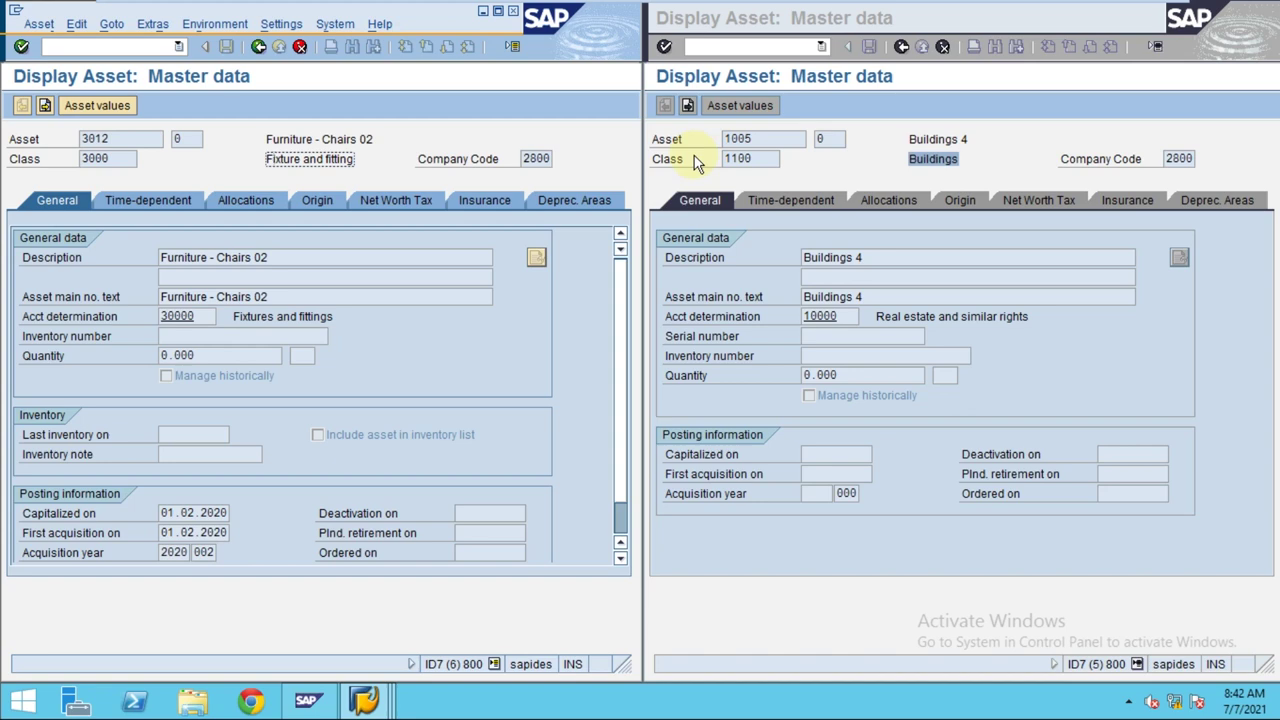
Go back to Asset Explorer in the asset 1005 window, then in the asset 3012 window.
click(878, 150)
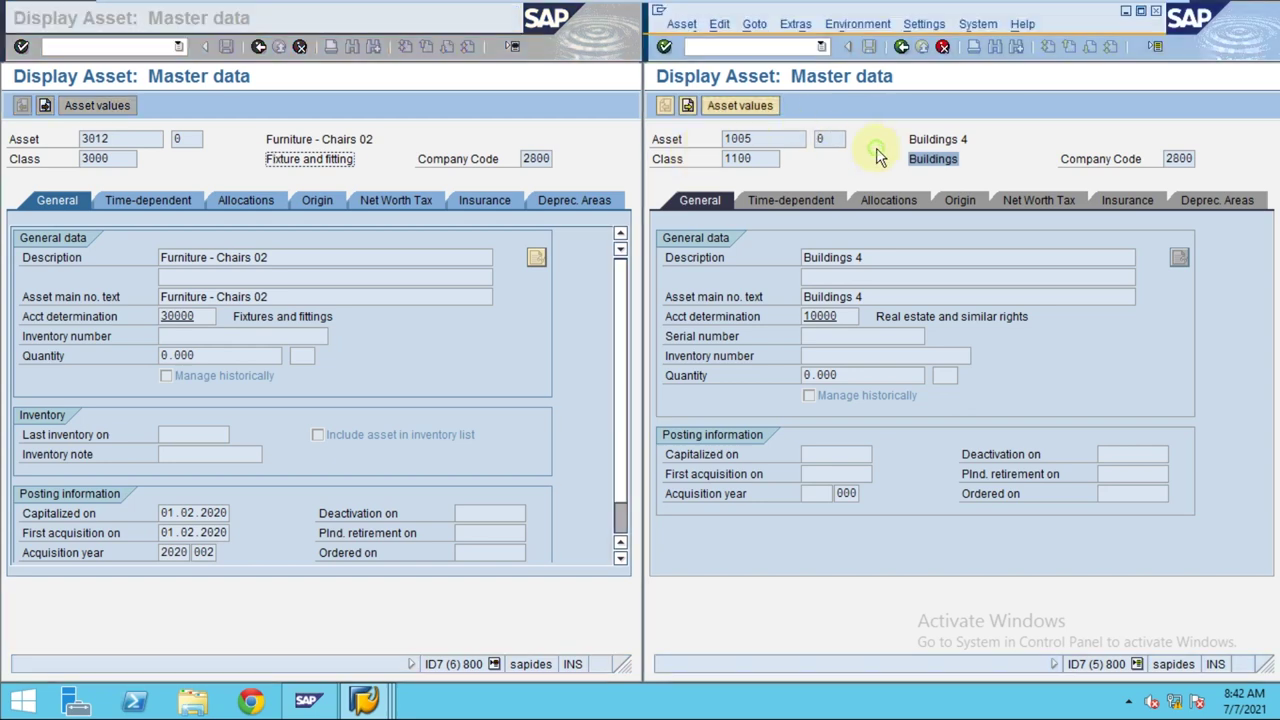
click(901, 47)
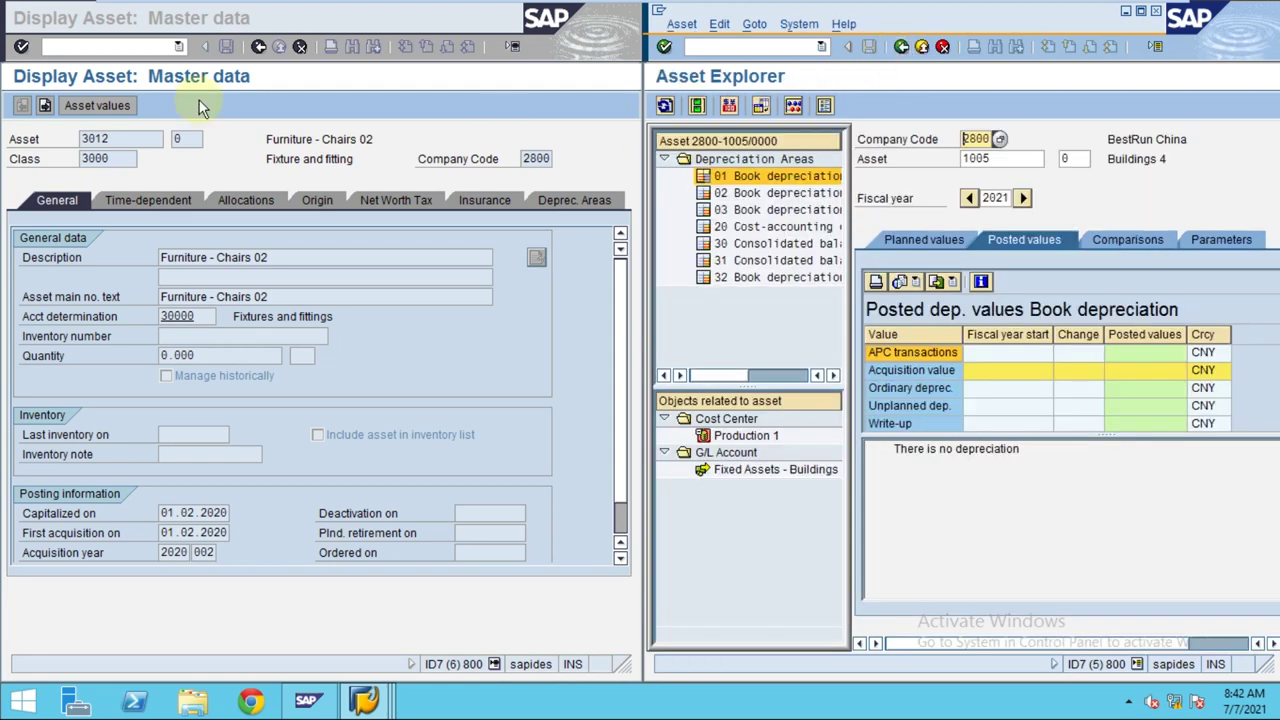
click(259, 47)
click(259, 47)
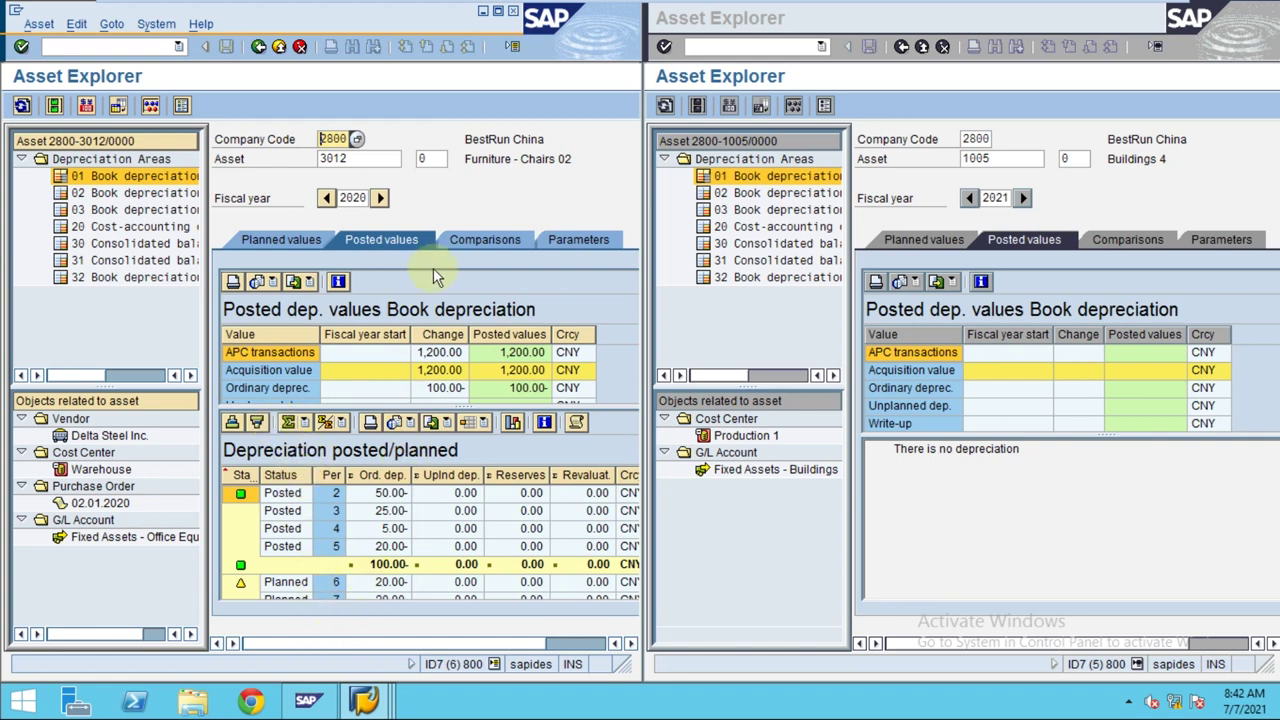
mouse_move(1070, 6)
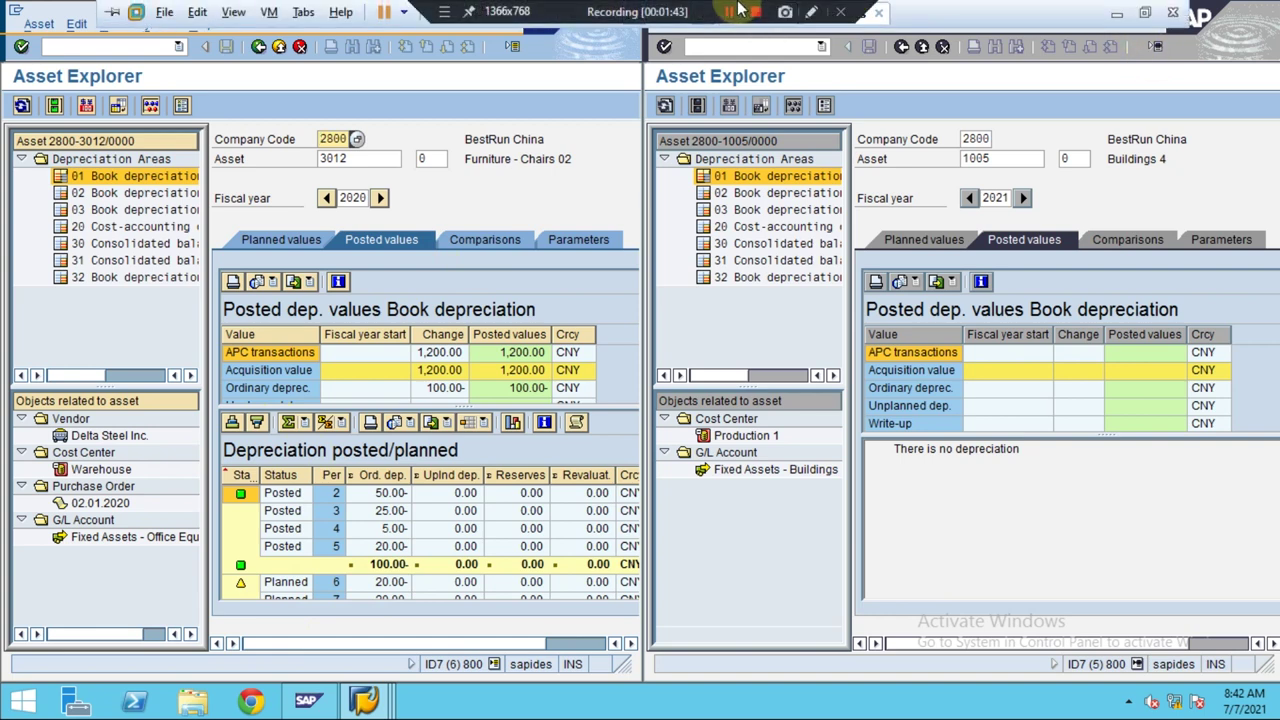
Add the annotation line '2. Transfer to Existing Asset' under the first note, then clear all annotations.
click(811, 12)
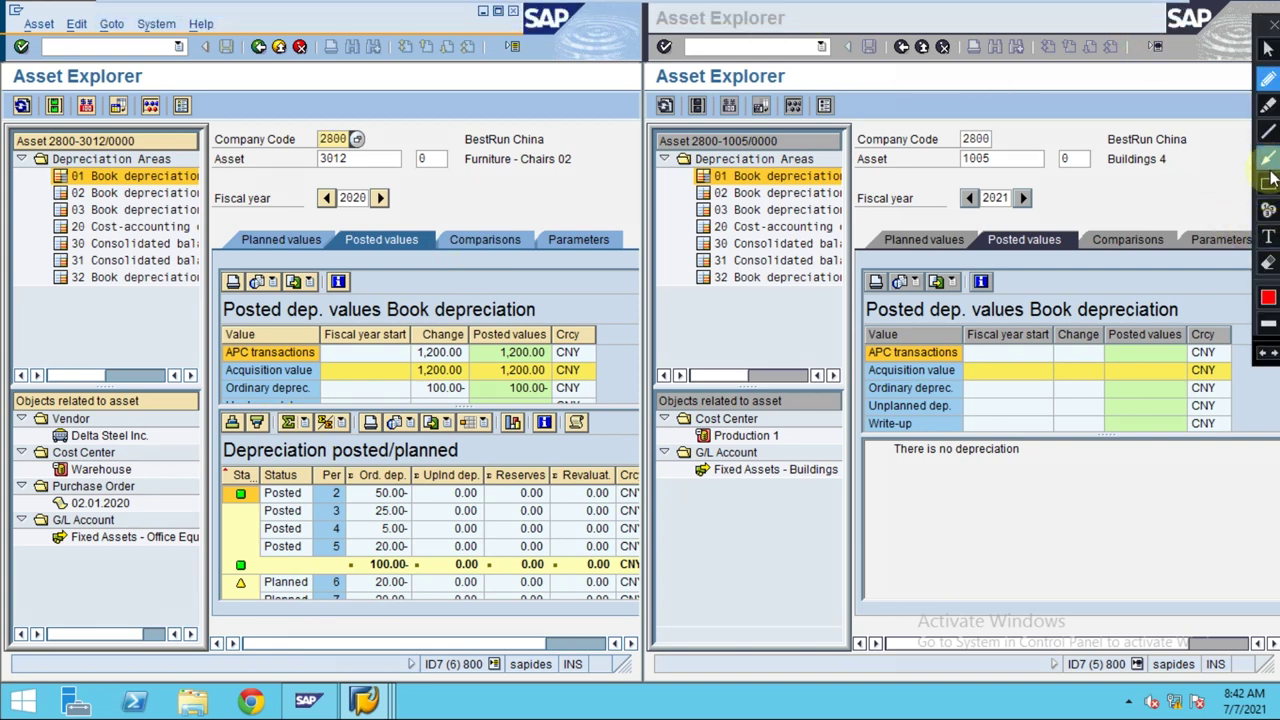
click(1268, 238)
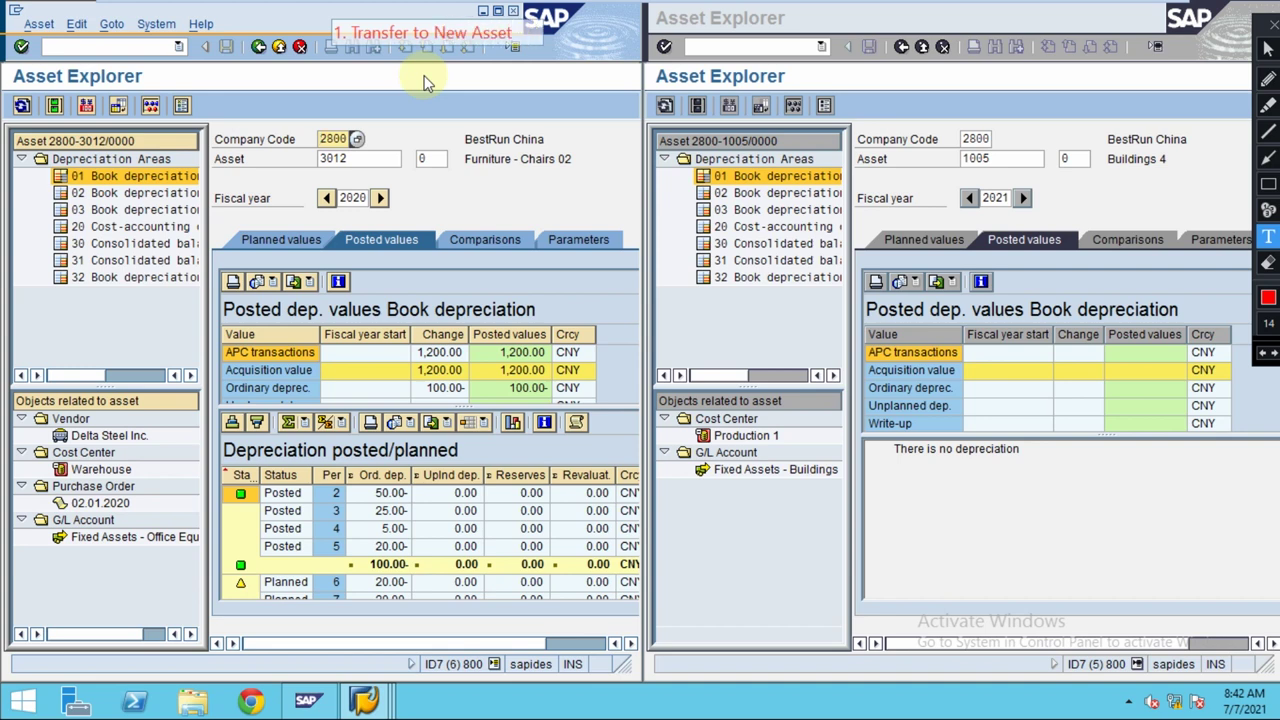
key(Return)
text(2)
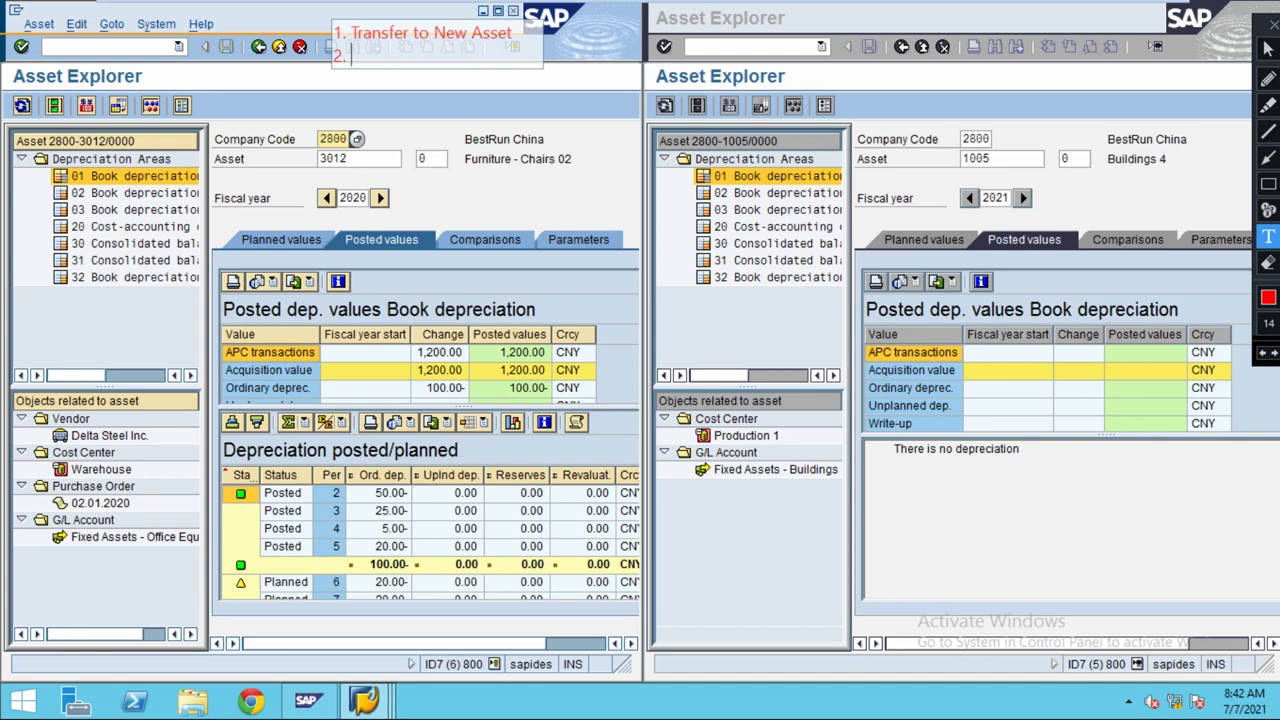
text(. Transfer to Ex)
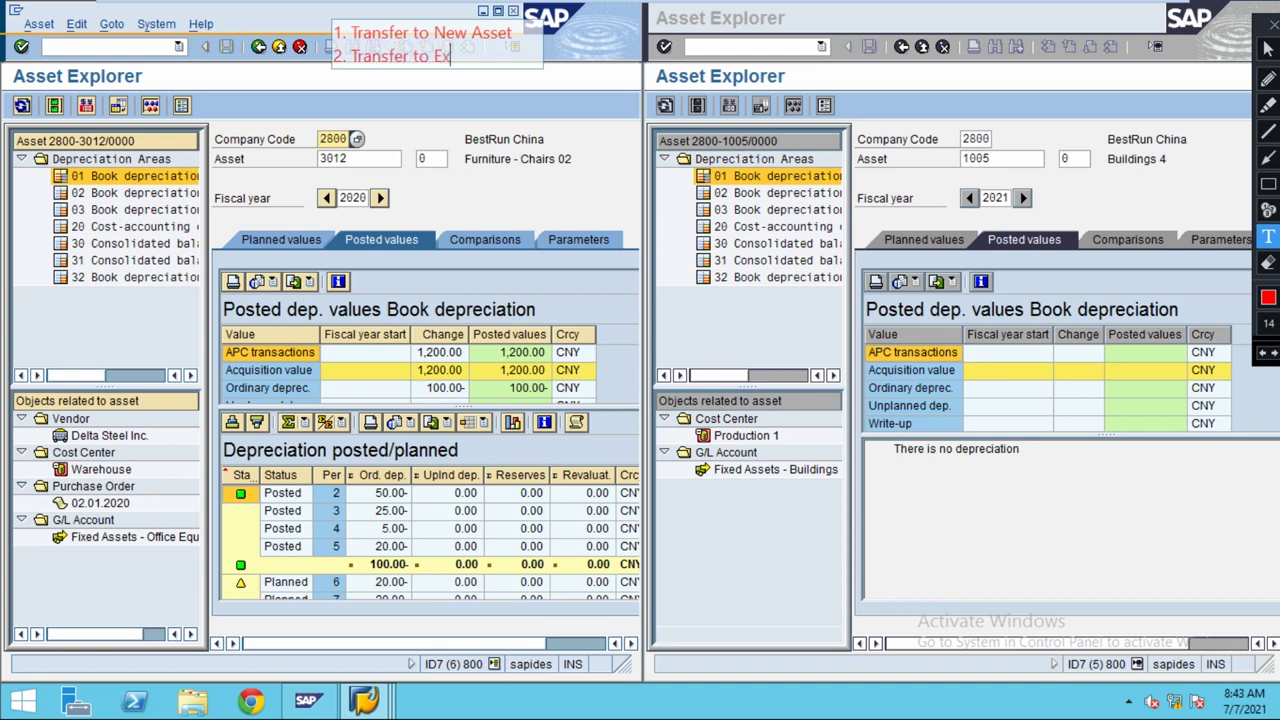
text(isting Asset)
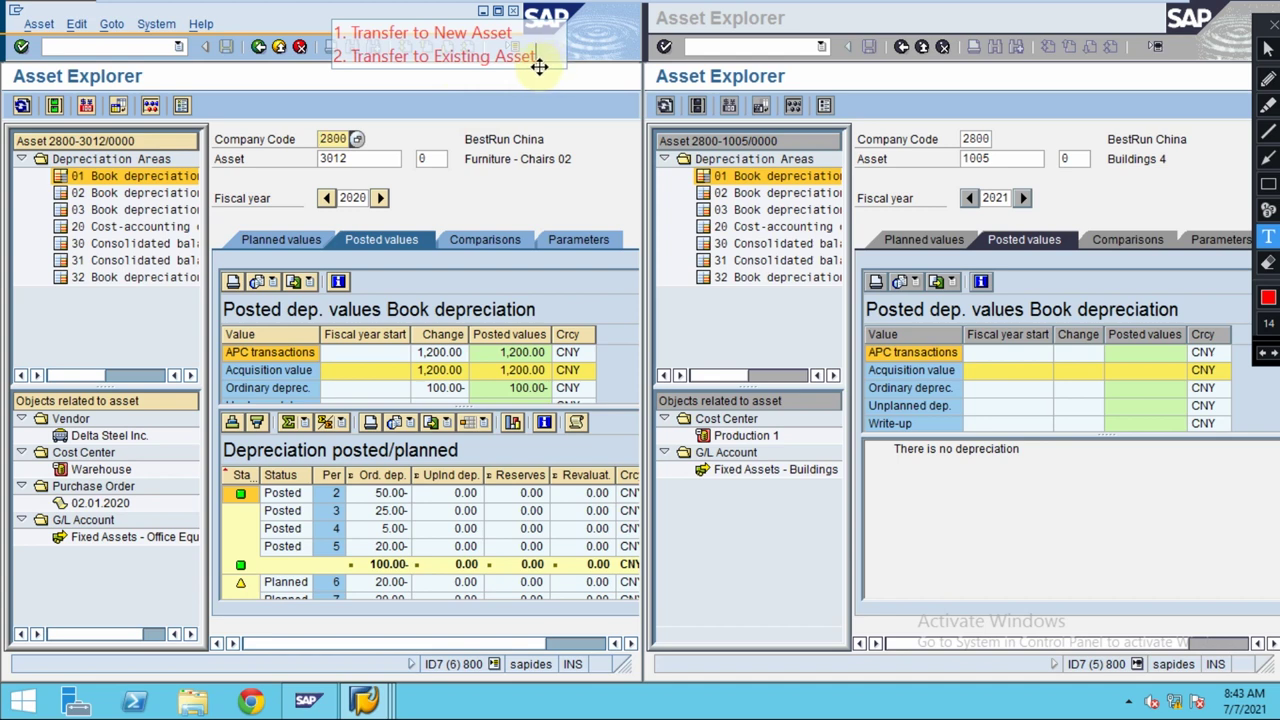
click(540, 120)
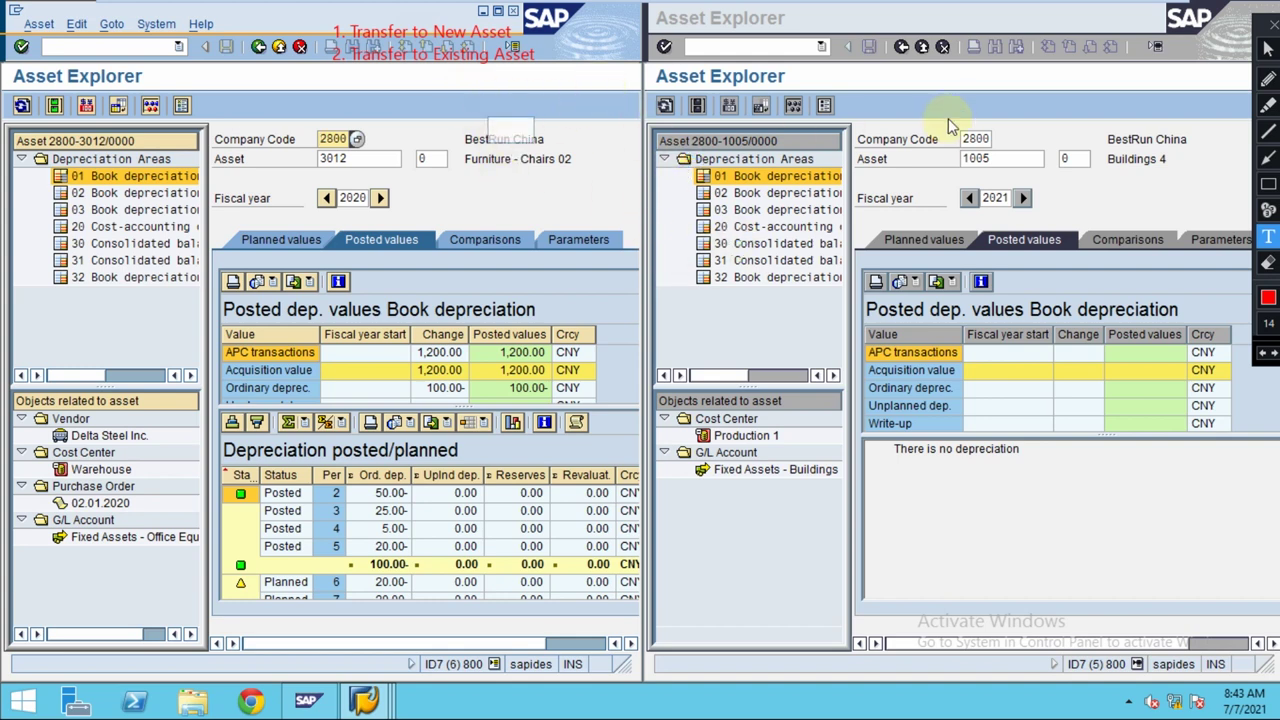
key(Escape)
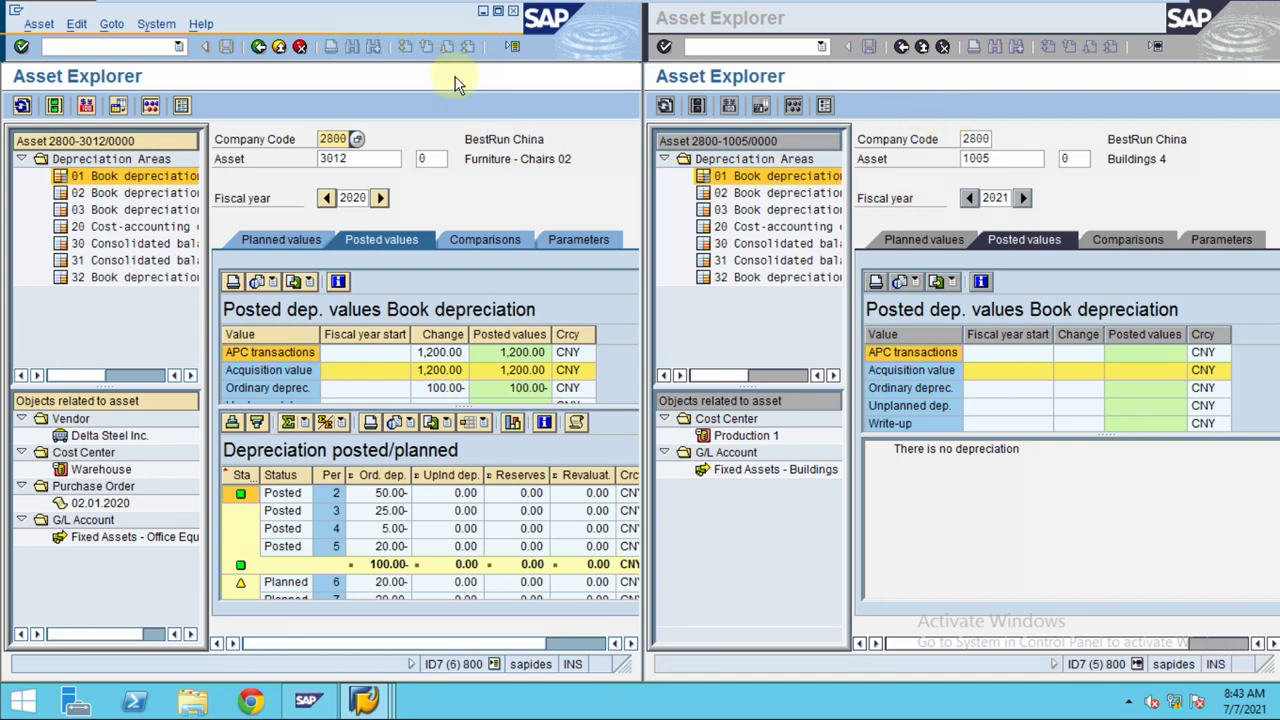
Return the left window to Easy Access and expand Fixed Assets > Posting > Transfer.
click(259, 47)
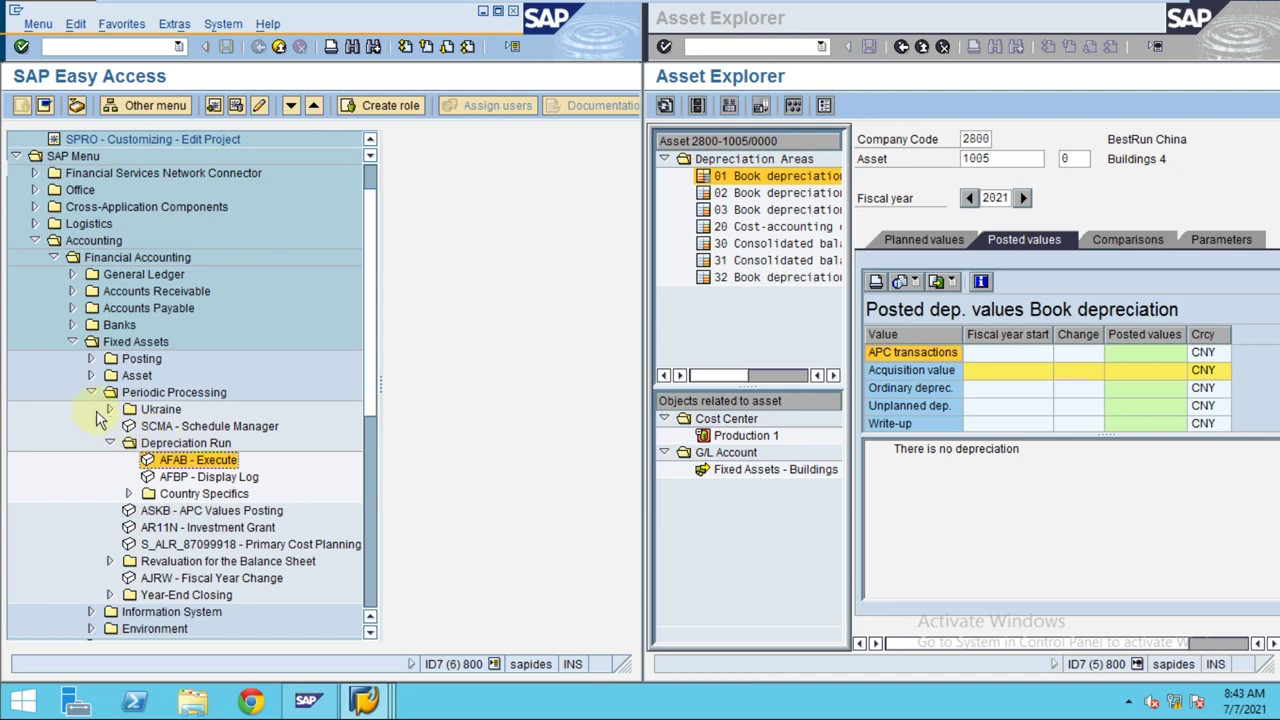
click(90, 392)
click(90, 358)
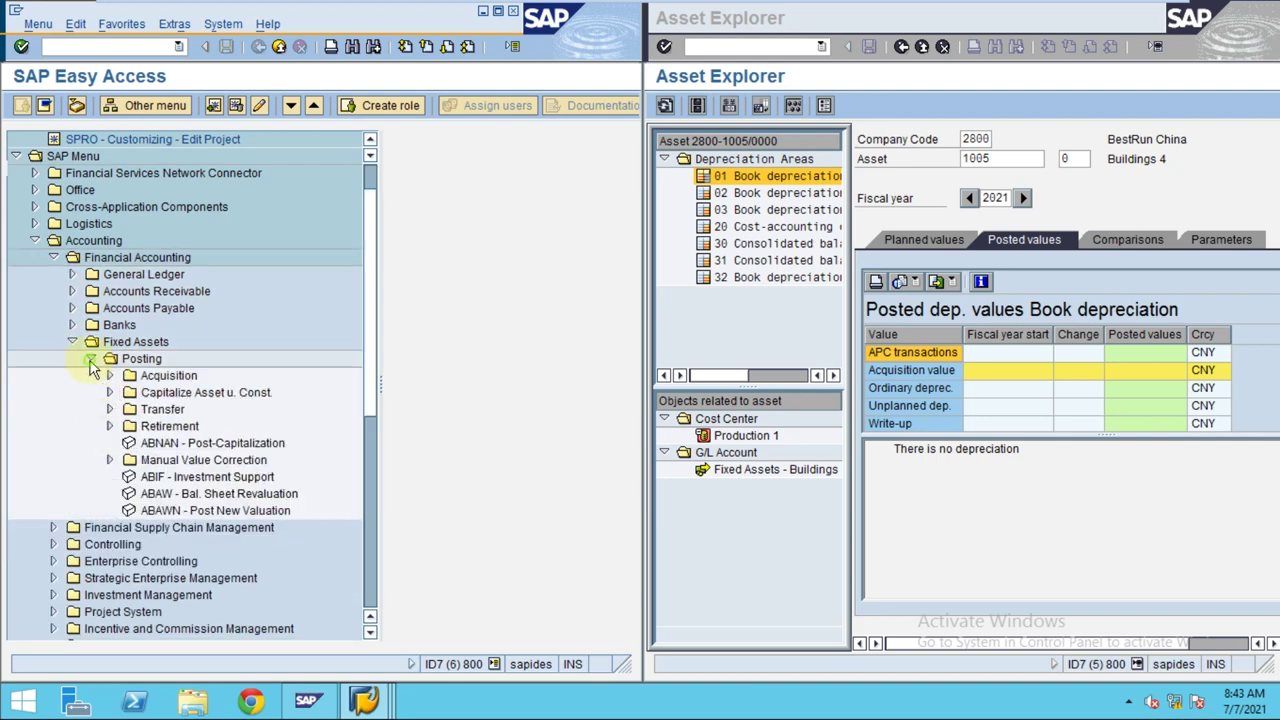
click(160, 410)
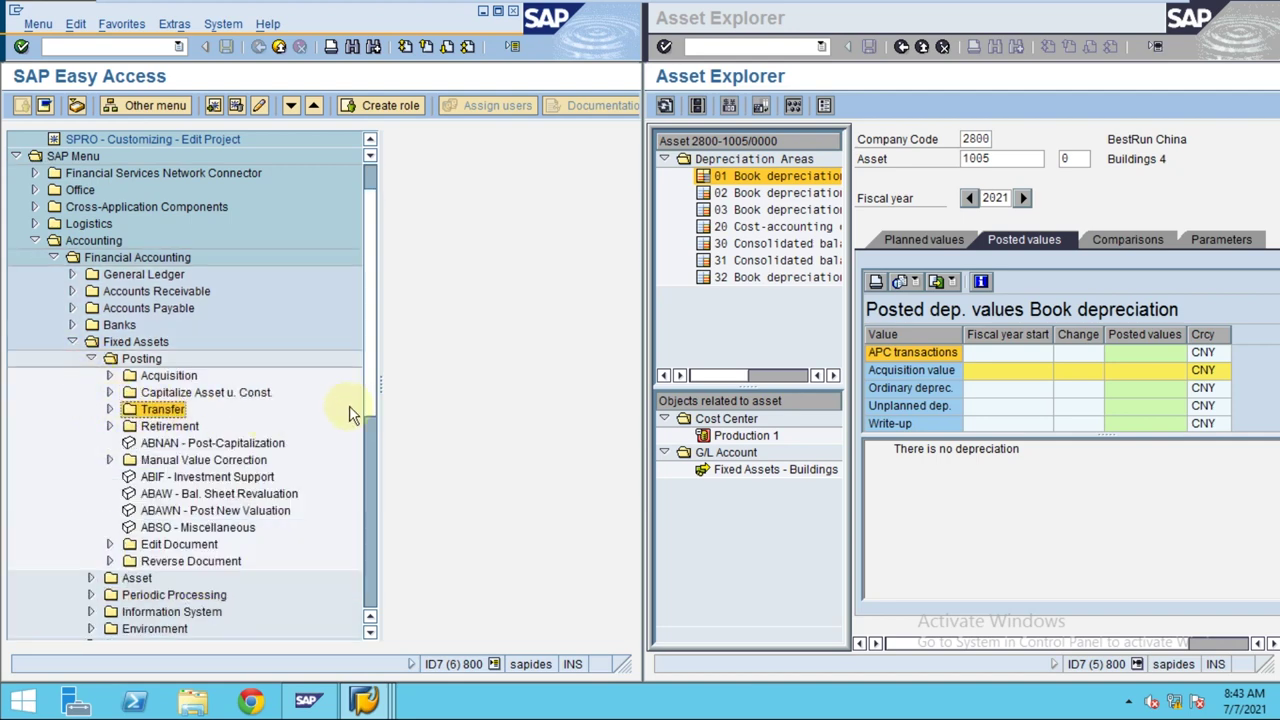
click(110, 409)
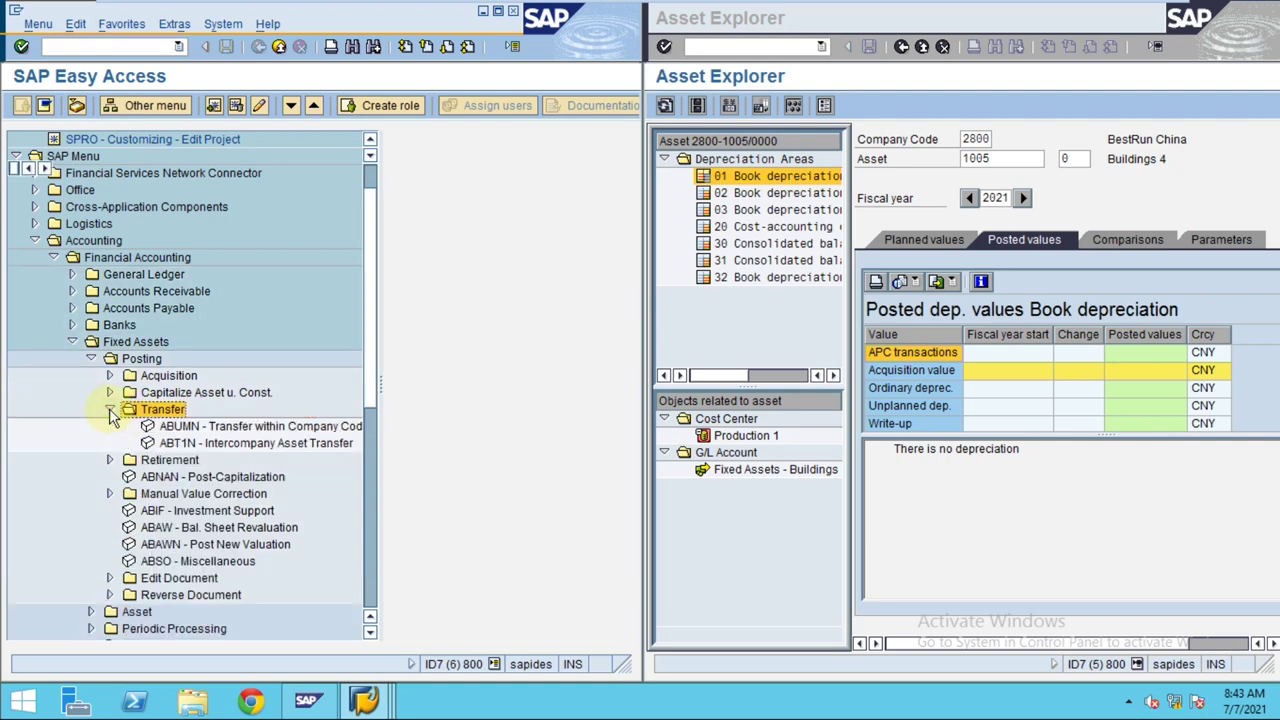
Widen the menu tree and select ABUMN - Transfer within Company Code, next to ABT1N.
drag(381, 390, 496, 393)
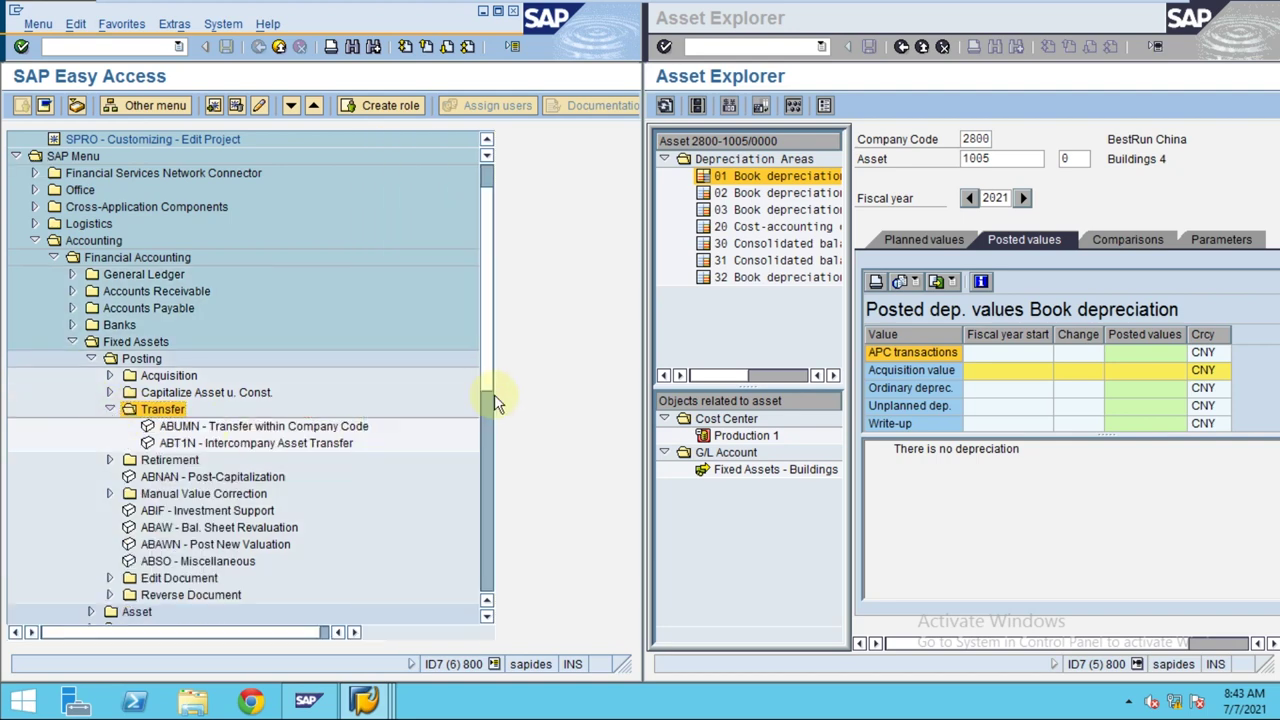
click(265, 430)
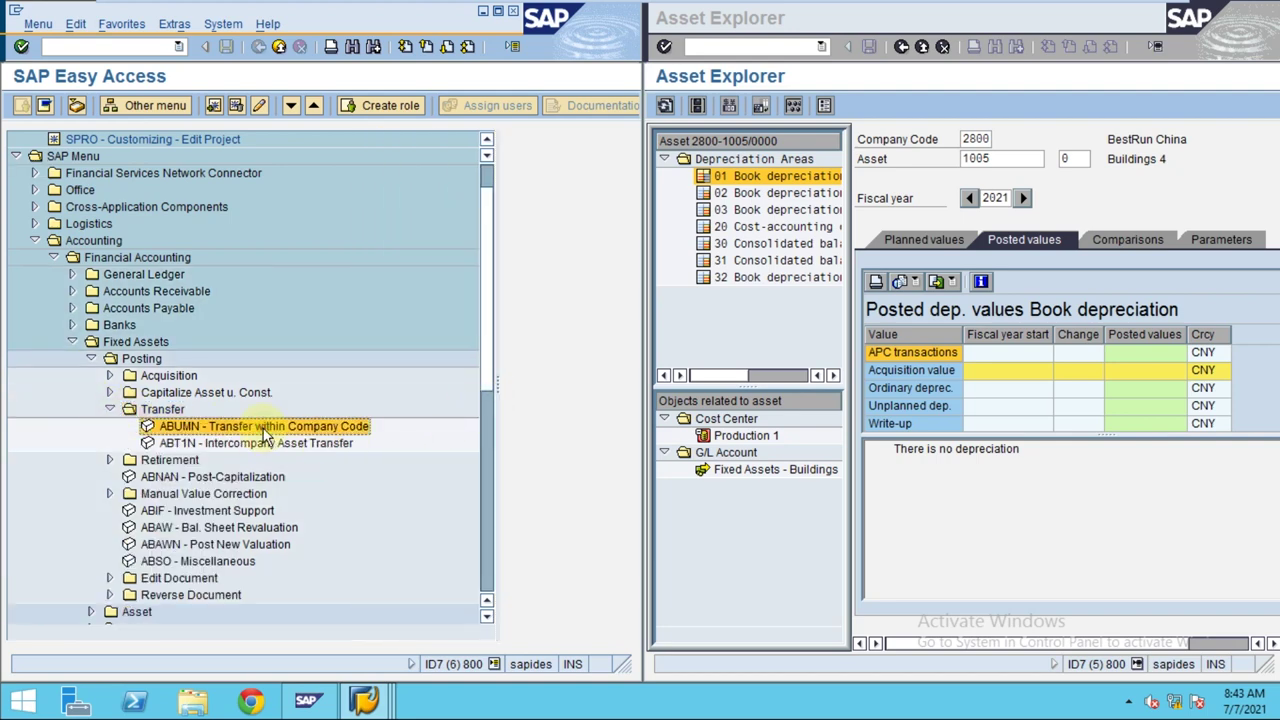
click(240, 446)
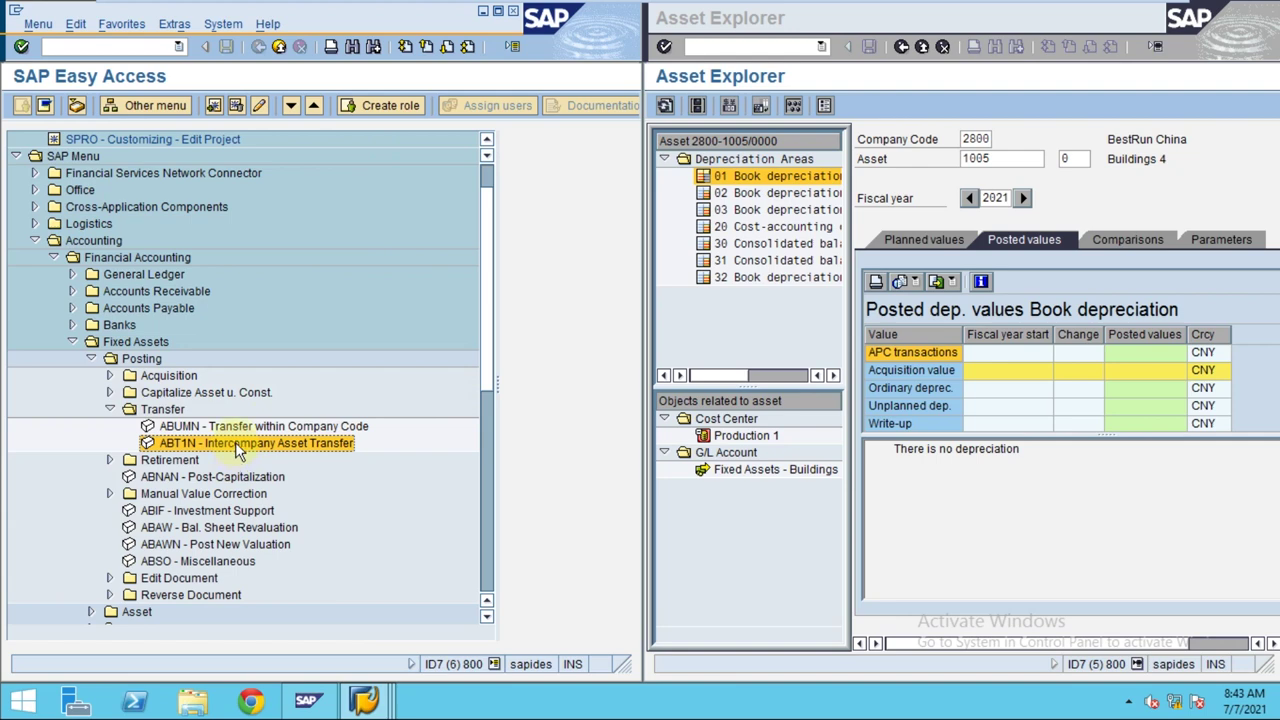
click(214, 429)
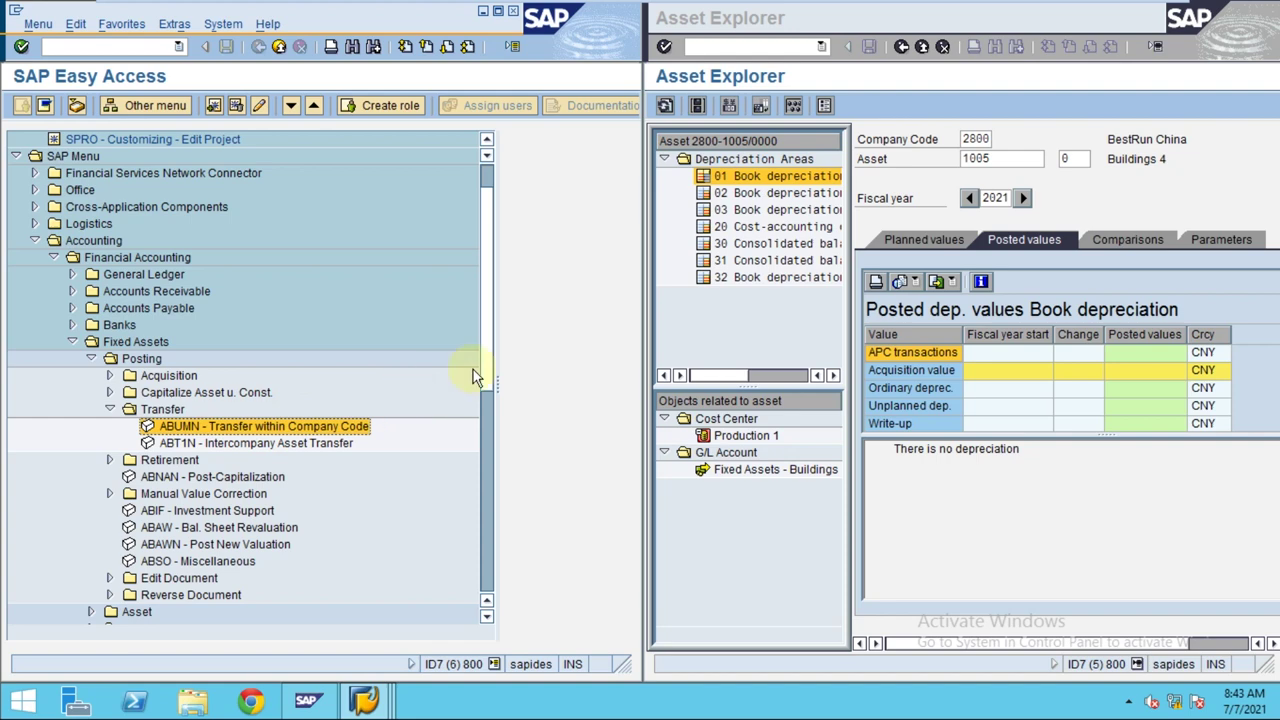
Load asset 1001, TEST ASSET, into the right Asset Explorer from the asset number list.
click(1005, 158)
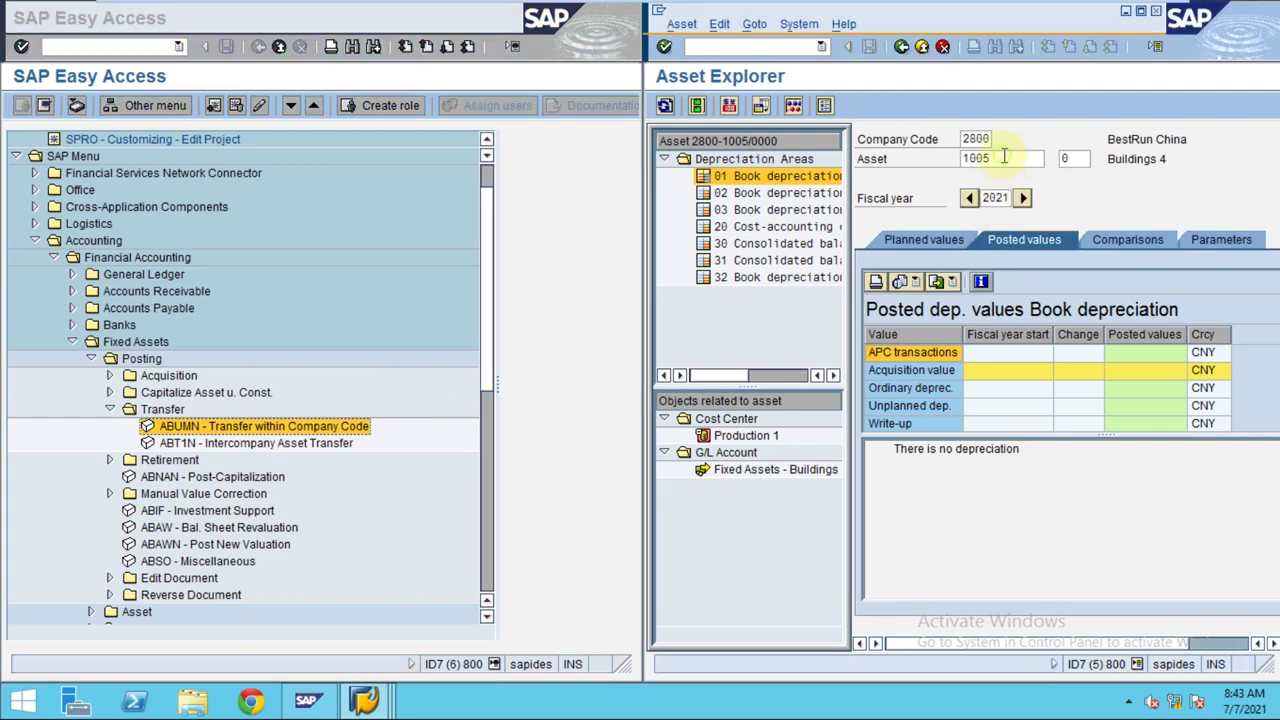
click(1052, 158)
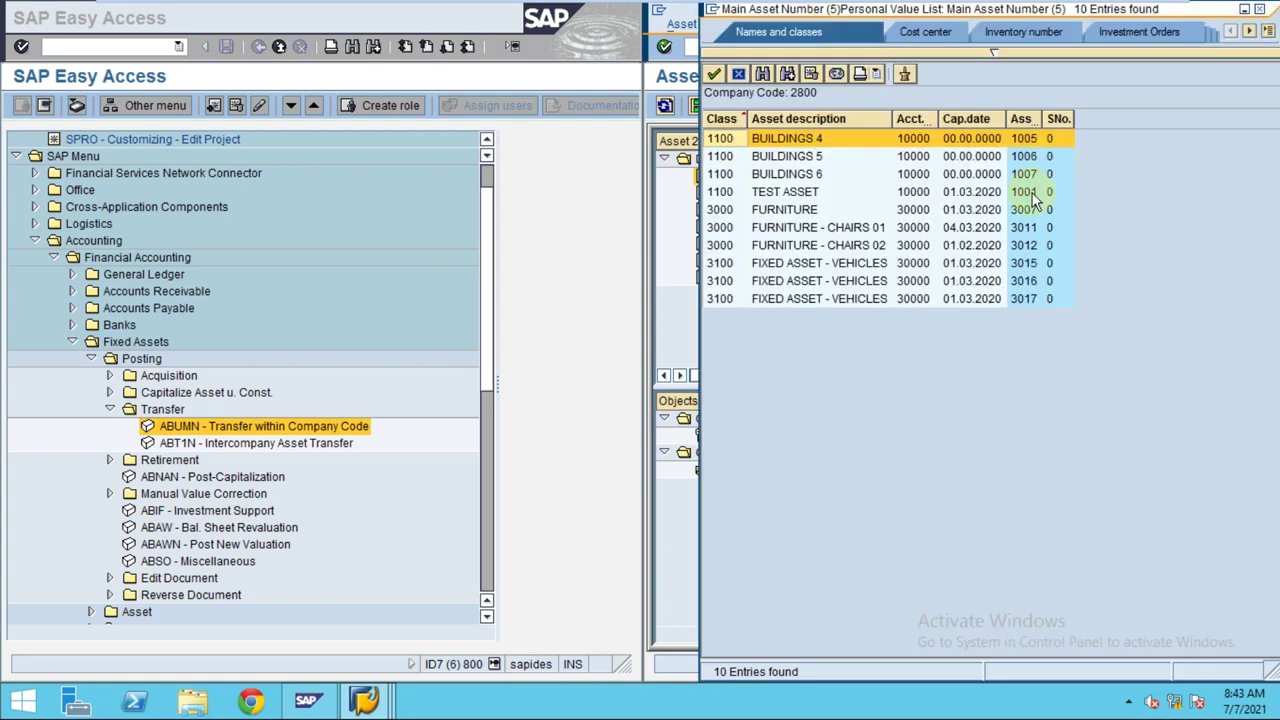
click(1016, 194)
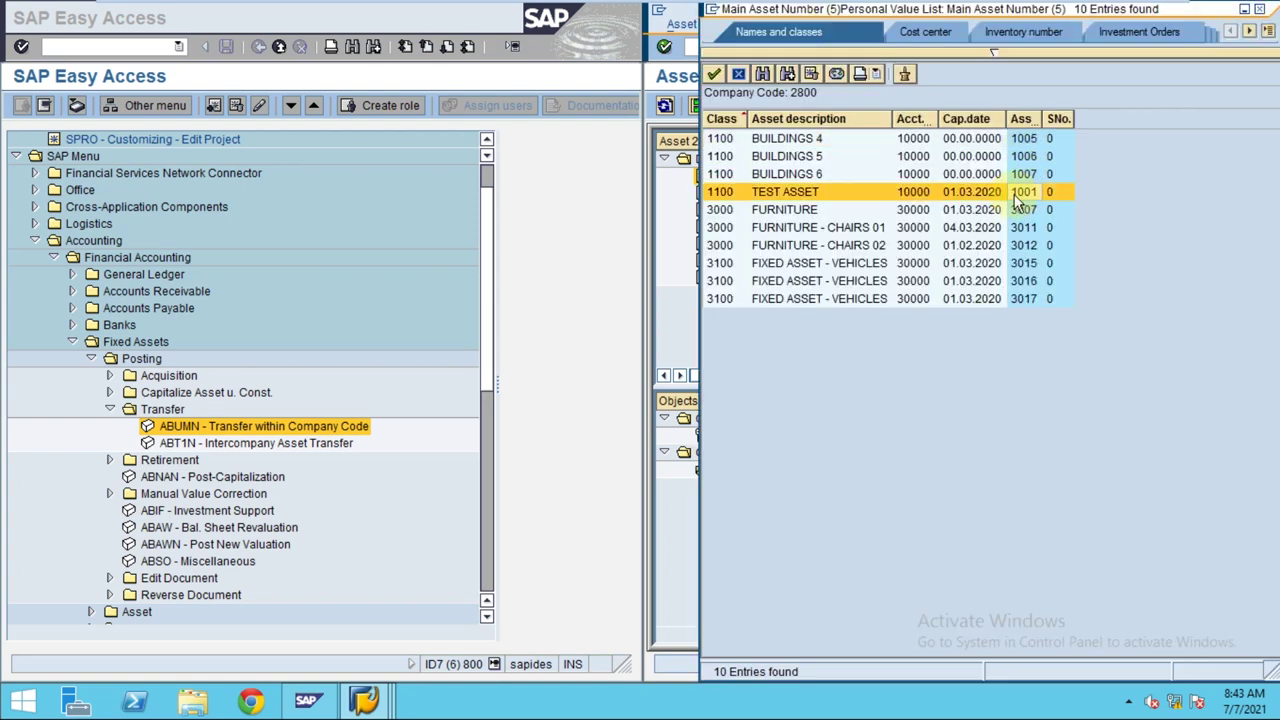
double_click(1016, 194)
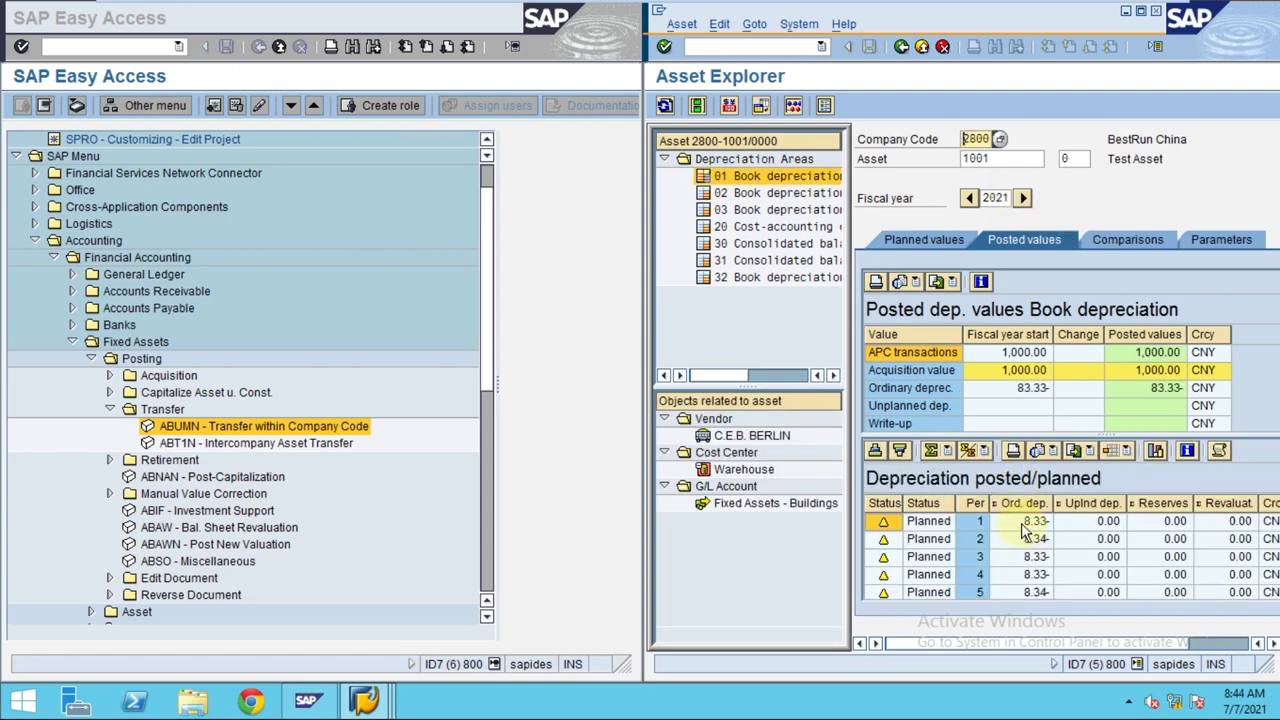
Switch asset 1001's display to fiscal year 2020 and check its depreciation period rows.
click(1031, 522)
click(969, 199)
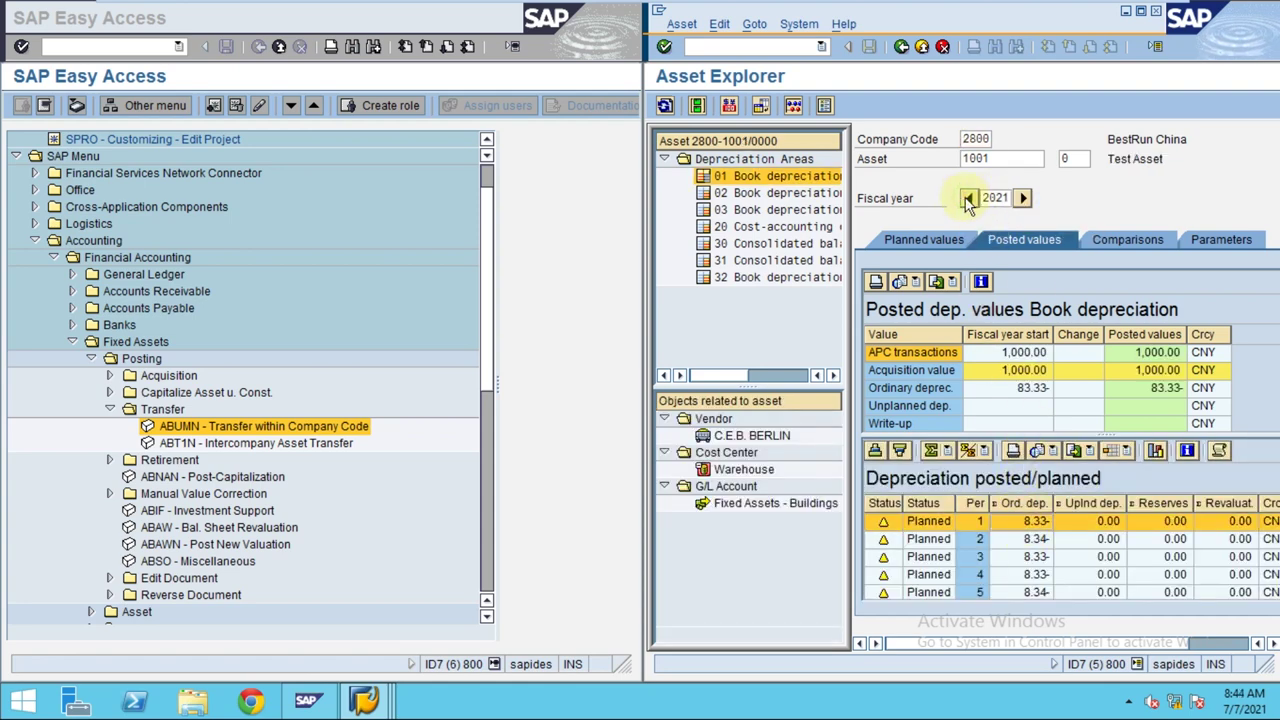
click(1027, 560)
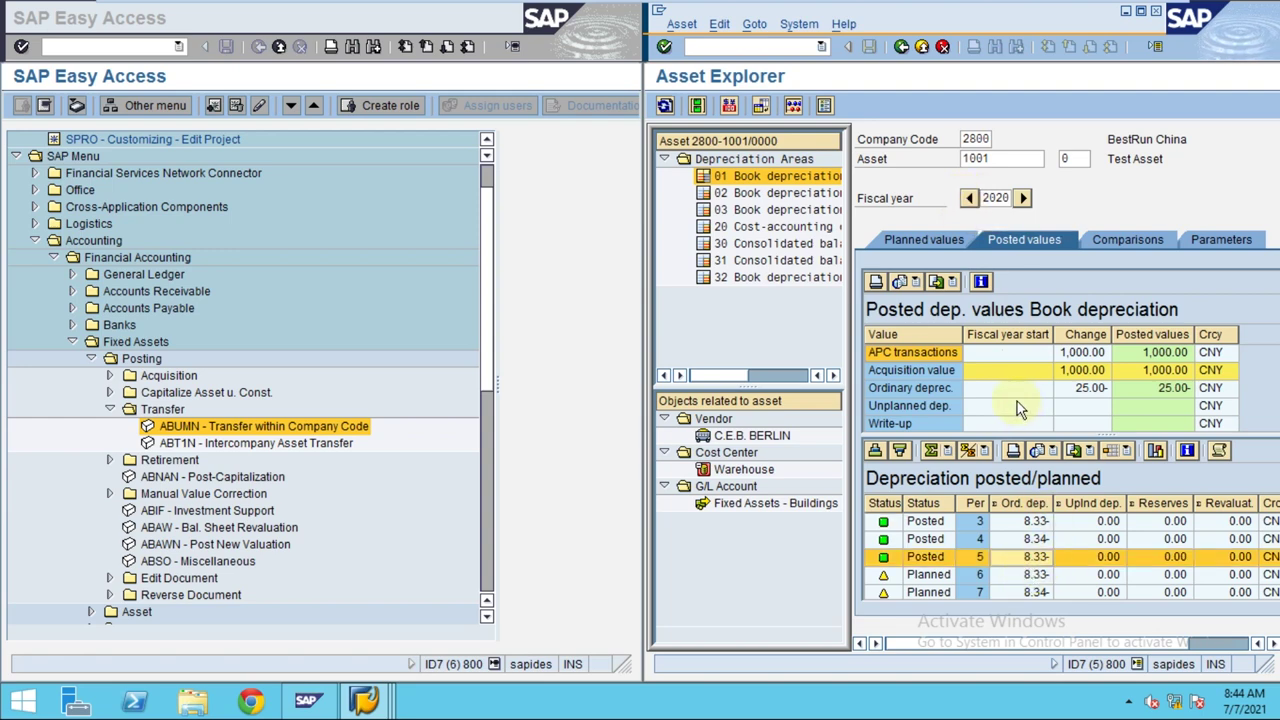
click(995, 159)
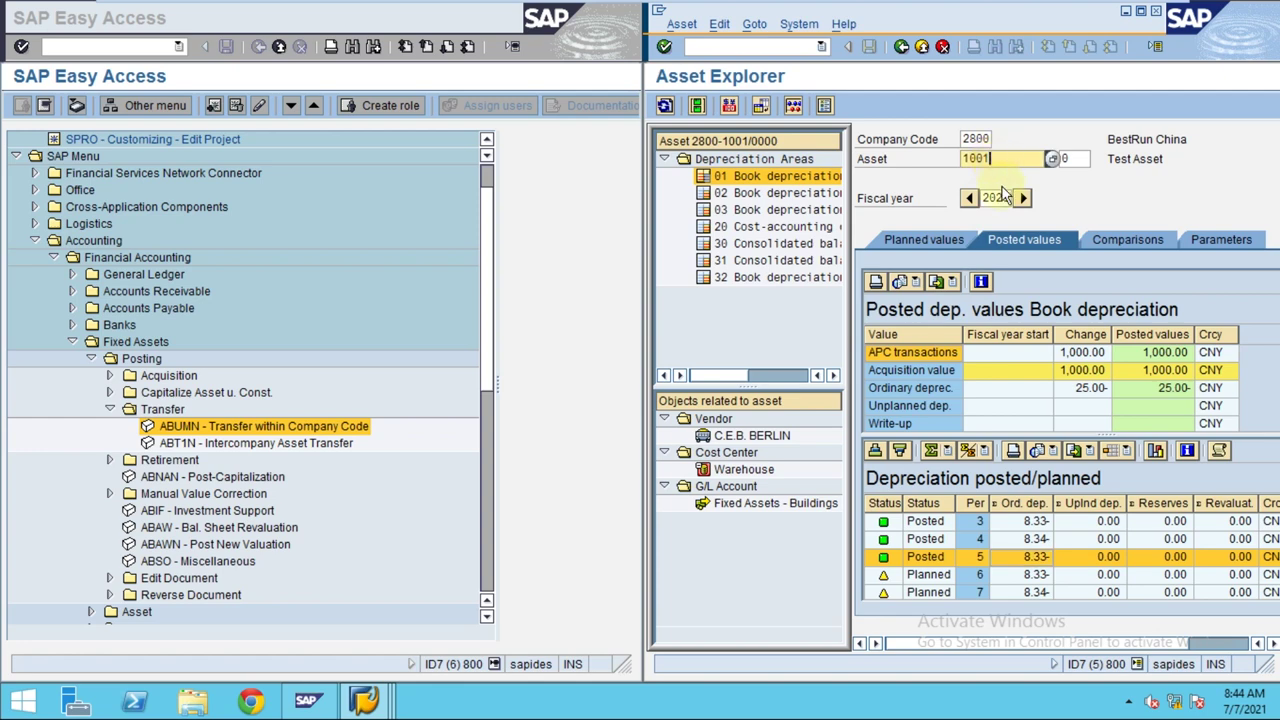